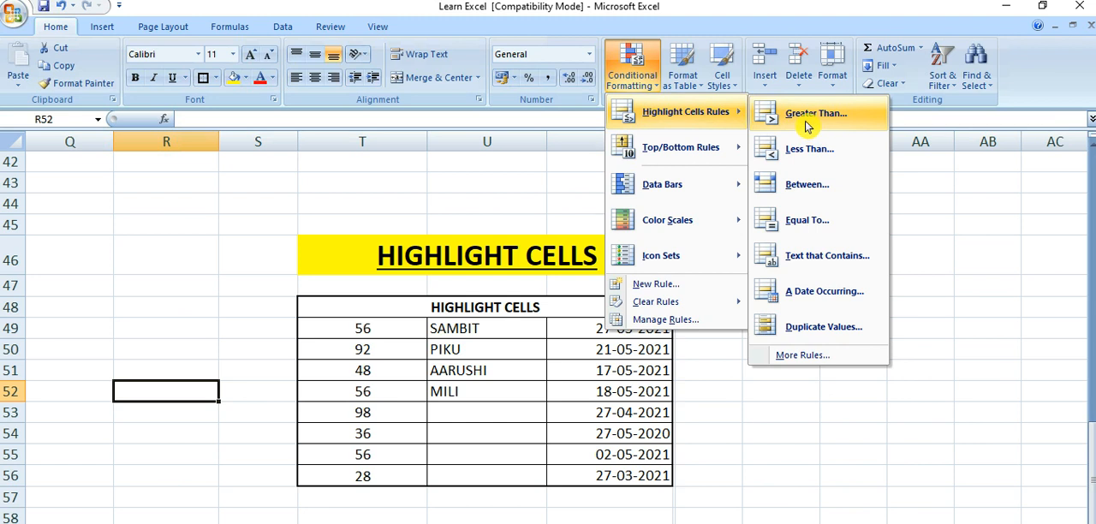
Start a Greater Than highlight rule on the numbers in T49:T56 with 50 as the threshold
{"action": "left_click", "coordinate": [401, 190]}
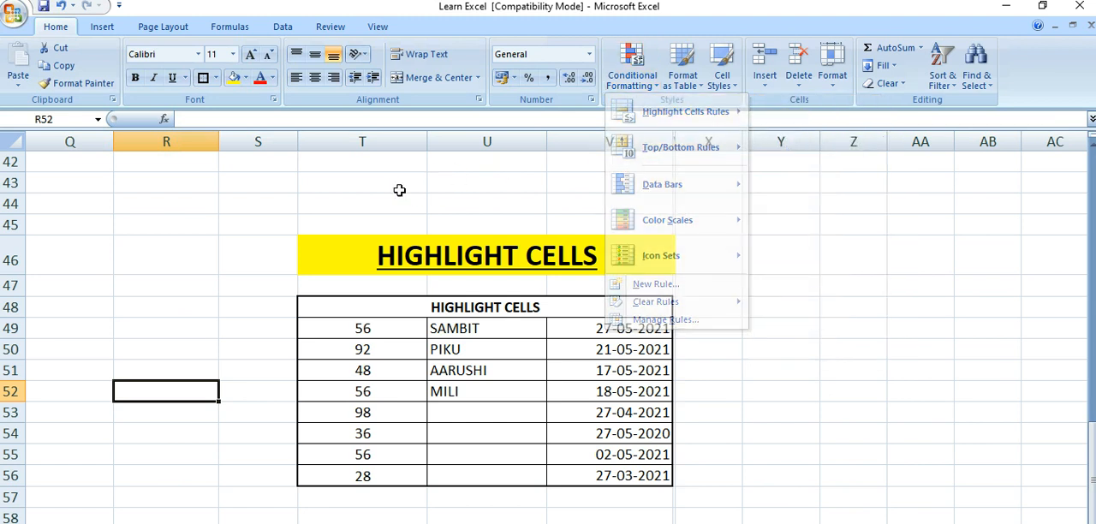
{"action": "left_click", "coordinate": [379, 196]}
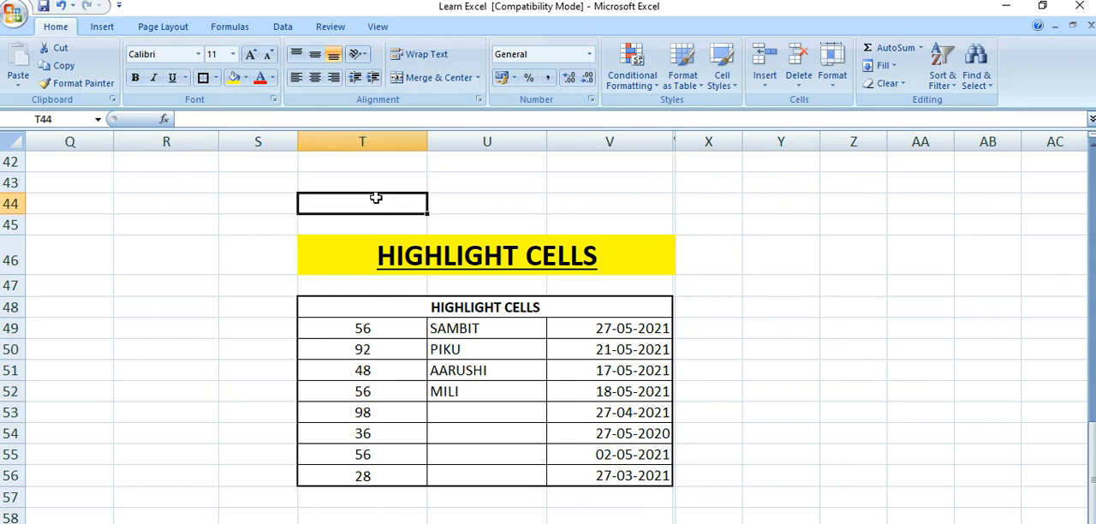
{"action": "left_click", "coordinate": [357, 328]}
{"action": "left_click_drag", "start_coordinate": [357, 328], "coordinate": [365, 476]}
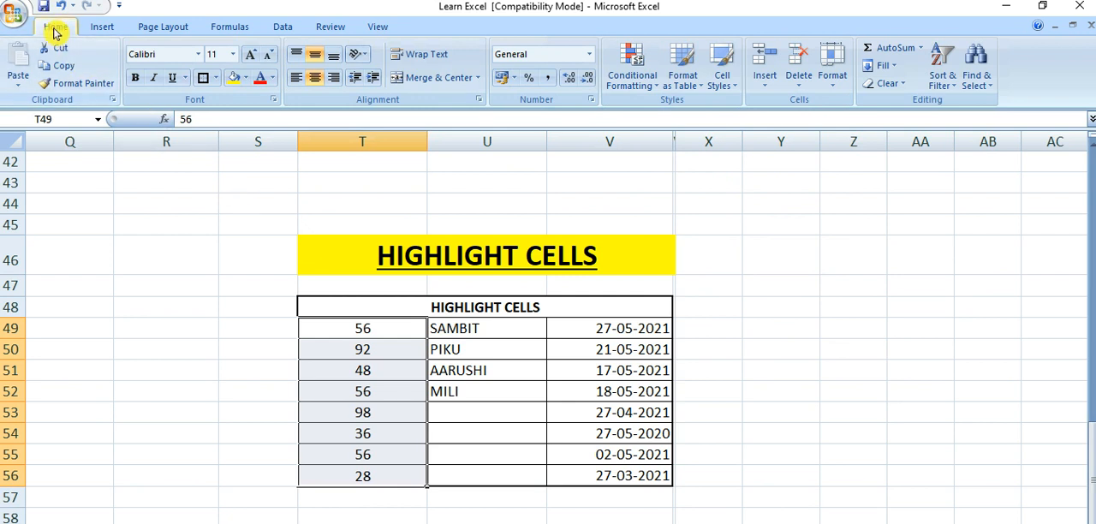
{"action": "left_click", "coordinate": [634, 84]}
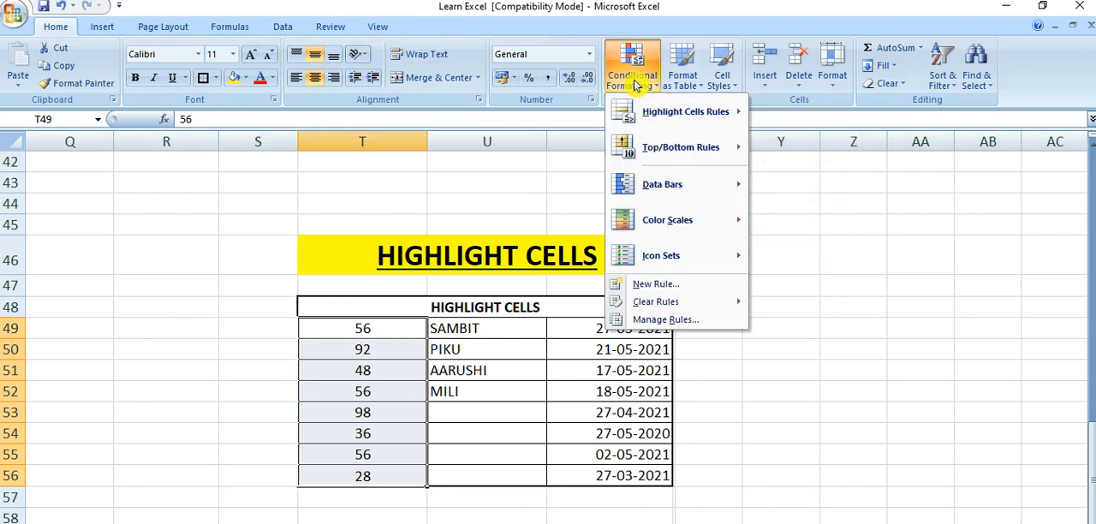
{"action": "mouse_move", "coordinate": [663, 113]}
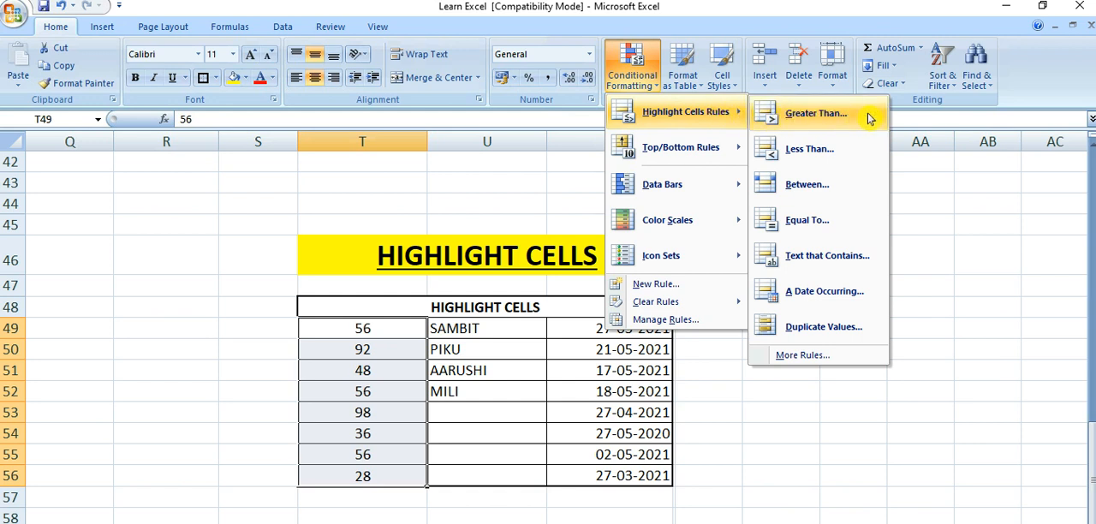
{"action": "left_click", "coordinate": [819, 117]}
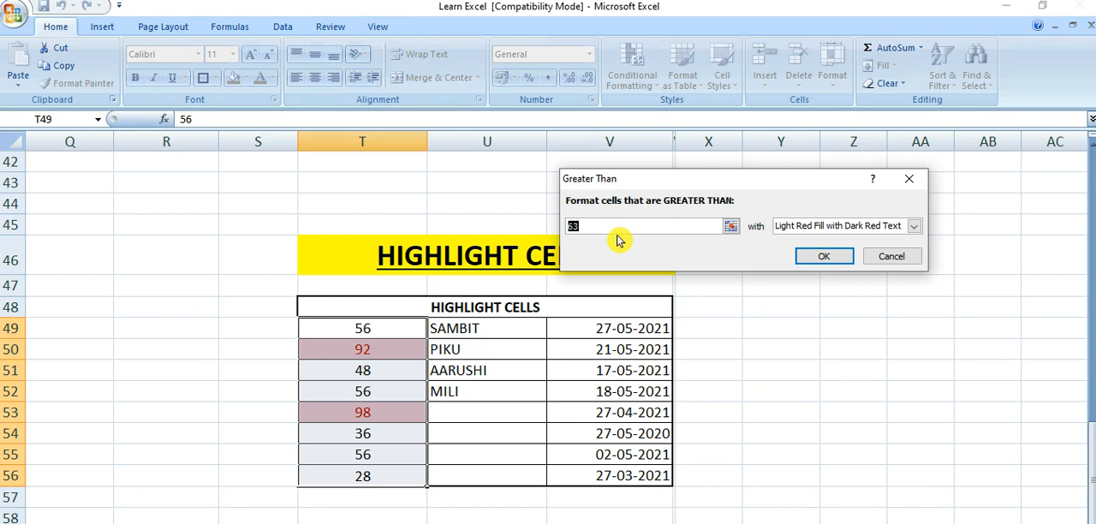
{"action": "type", "text": "50"}
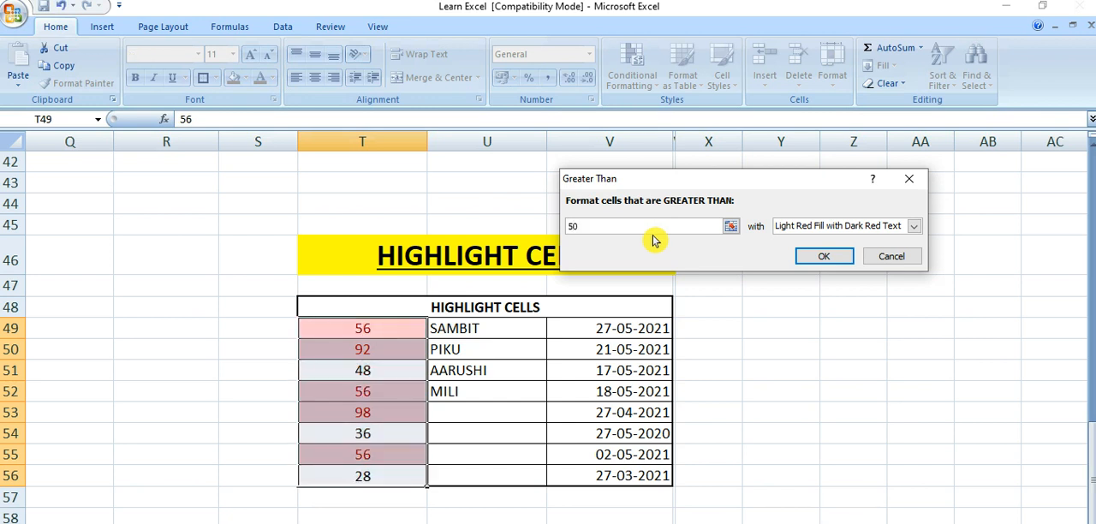
Try the Yellow Fill with Dark Yellow Text, Green Fill with Dark Green Text and Red Text formats on the Greater Than rule
{"action": "left_click", "coordinate": [914, 226]}
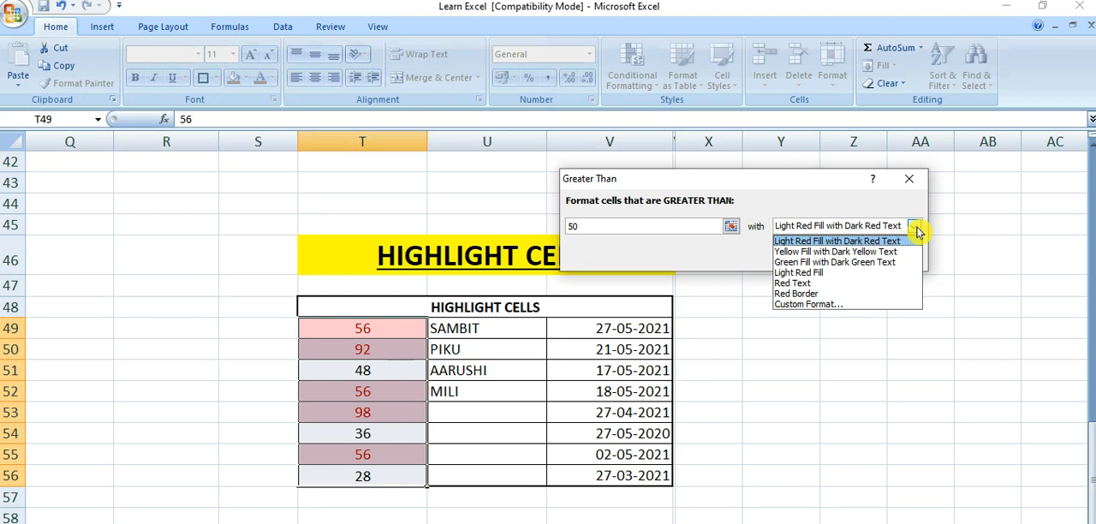
{"action": "left_click", "coordinate": [805, 254]}
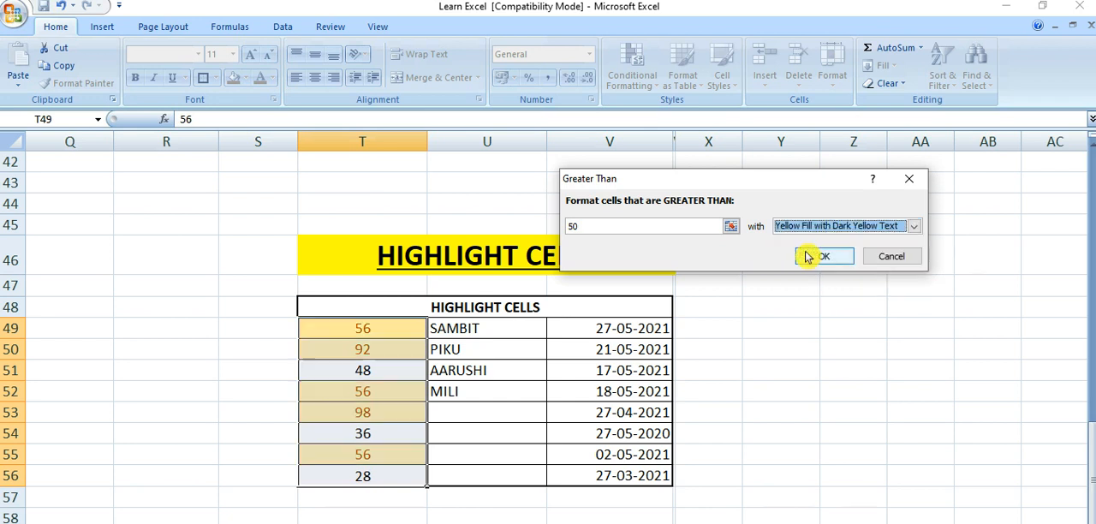
{"action": "left_click", "coordinate": [914, 228]}
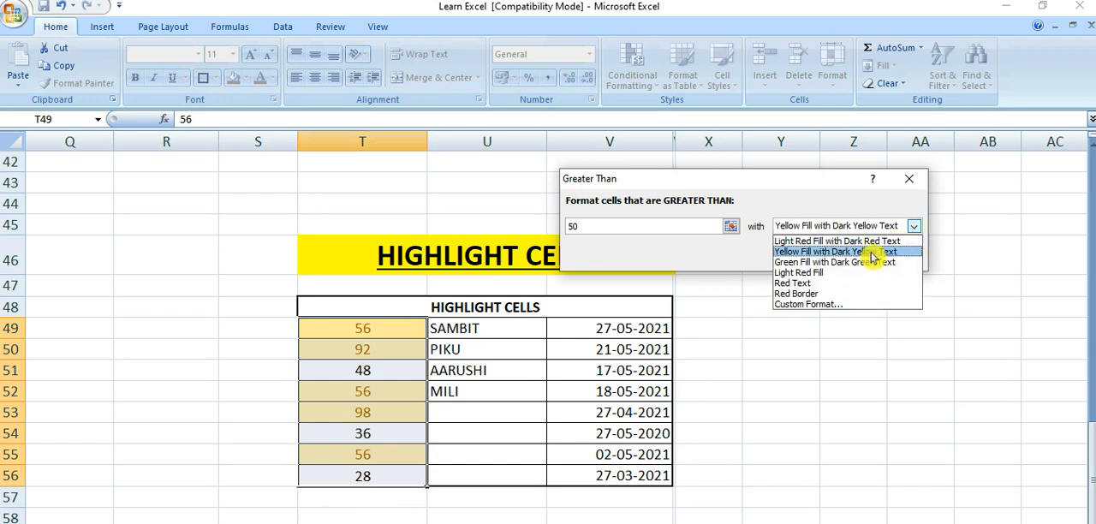
{"action": "left_click", "coordinate": [856, 263]}
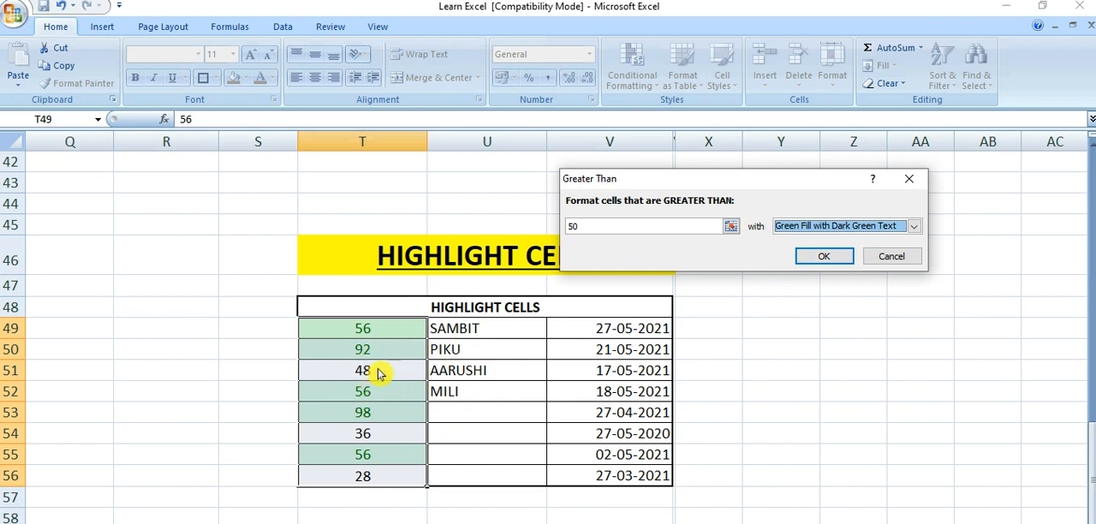
{"action": "left_click", "coordinate": [914, 227]}
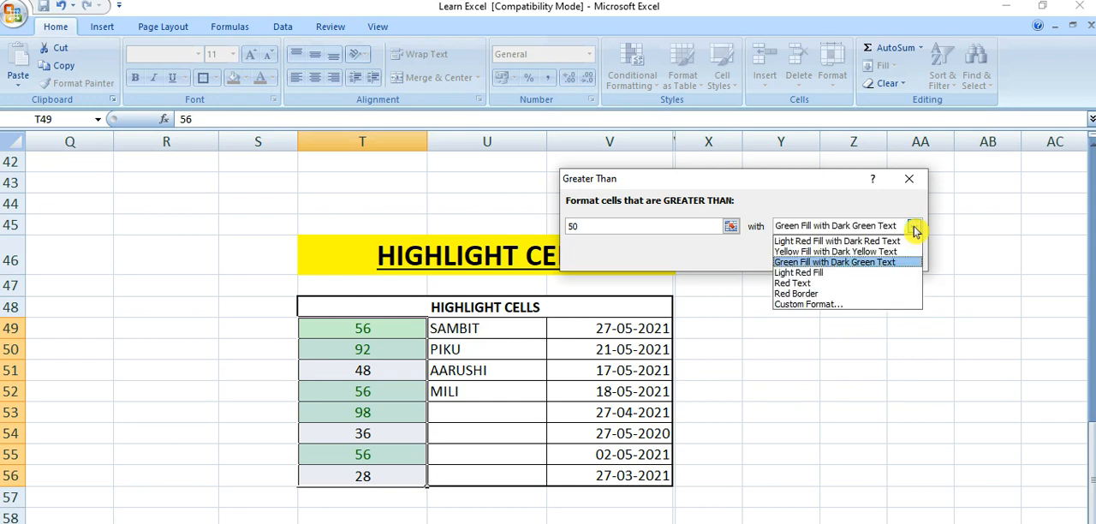
{"action": "left_click", "coordinate": [821, 283]}
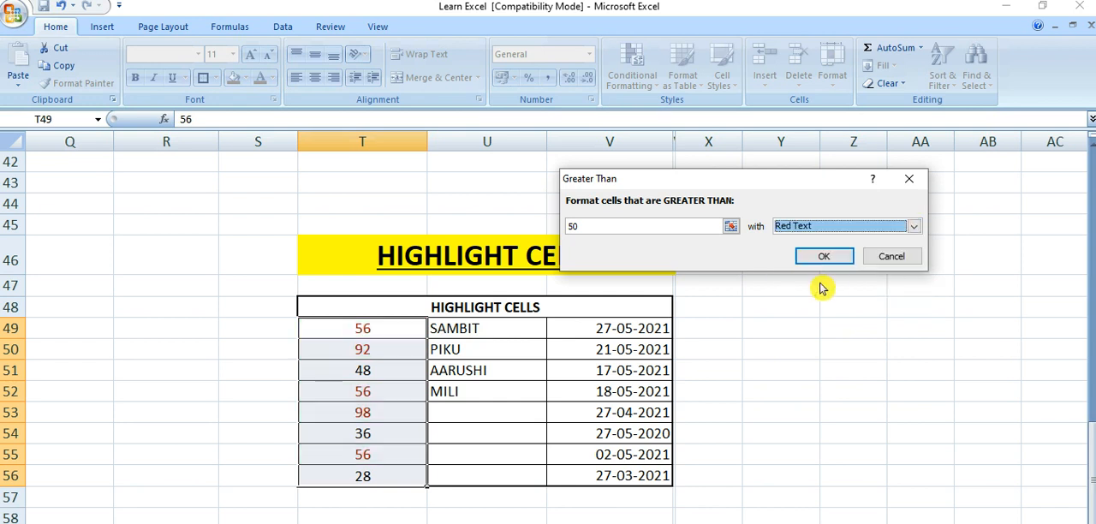
{"action": "left_click", "coordinate": [914, 227]}
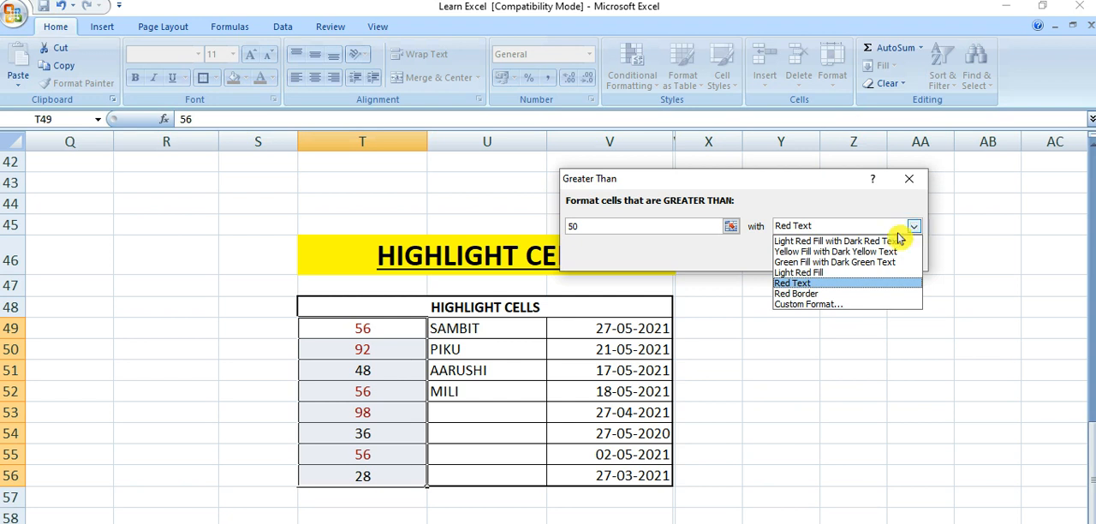
{"action": "left_click", "coordinate": [817, 251]}
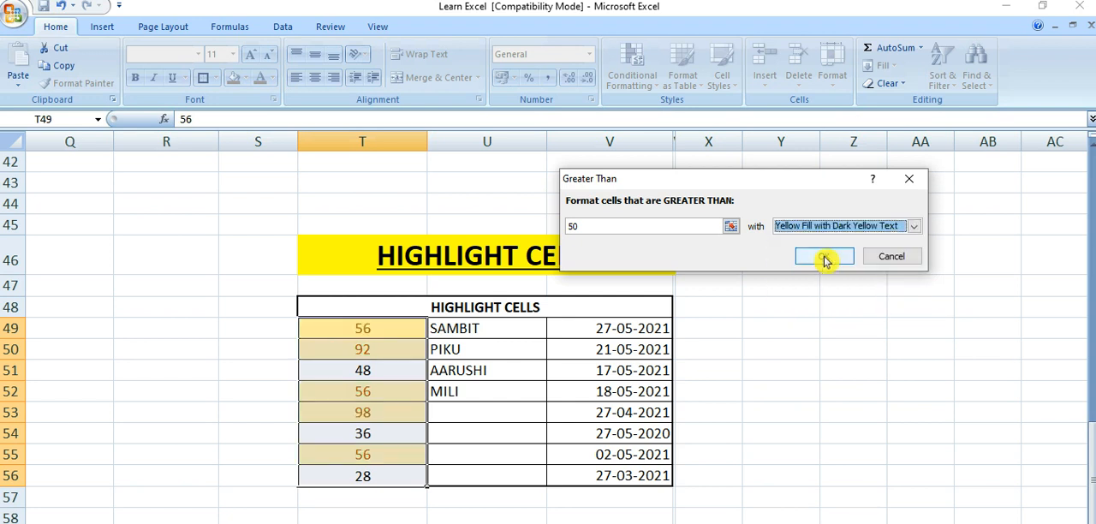
Apply the Greater Than rule with Green Fill with Dark Green Text and deselect the range
{"action": "left_click", "coordinate": [894, 228]}
{"action": "left_click", "coordinate": [852, 262]}
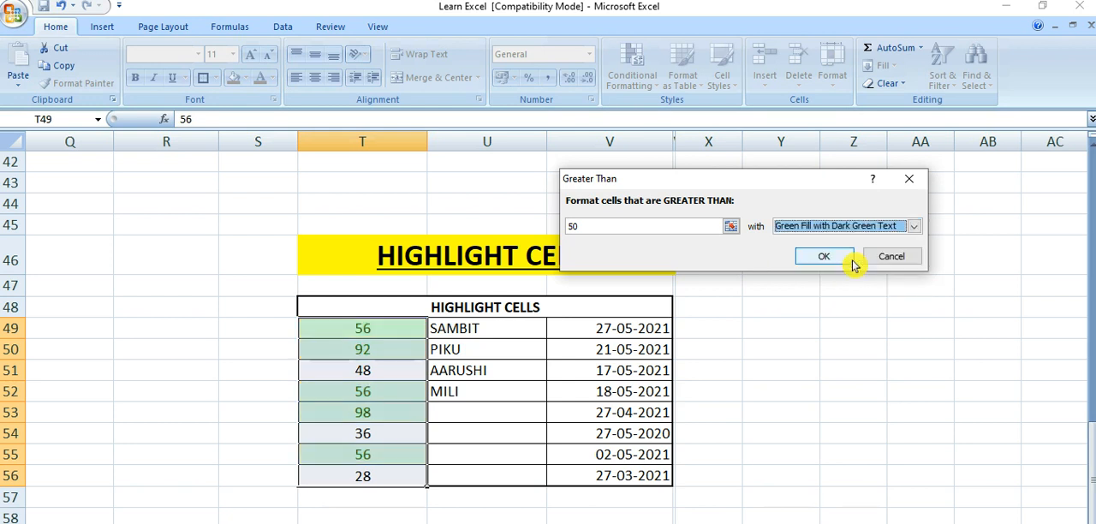
{"action": "left_click", "coordinate": [825, 259]}
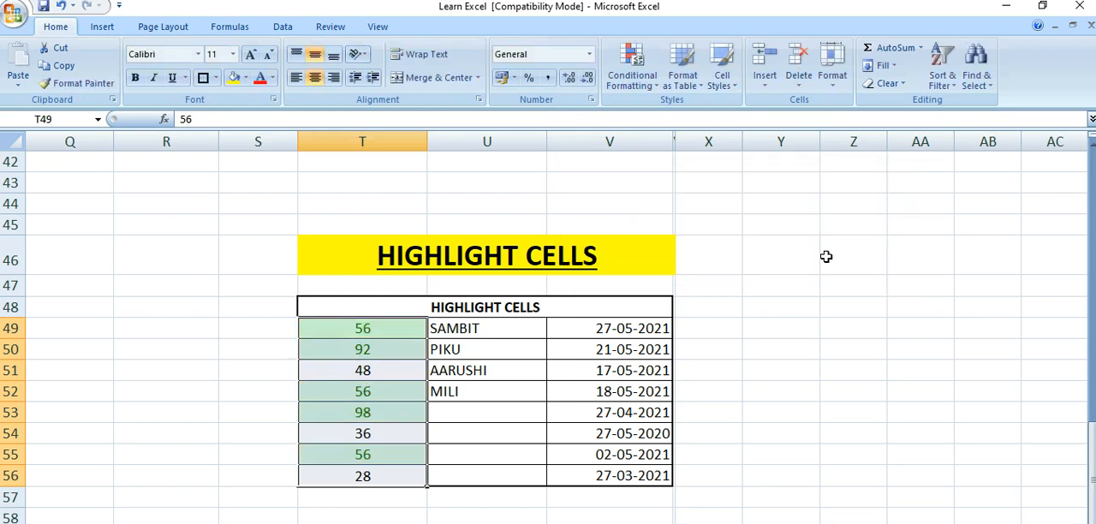
{"action": "left_click", "coordinate": [236, 390]}
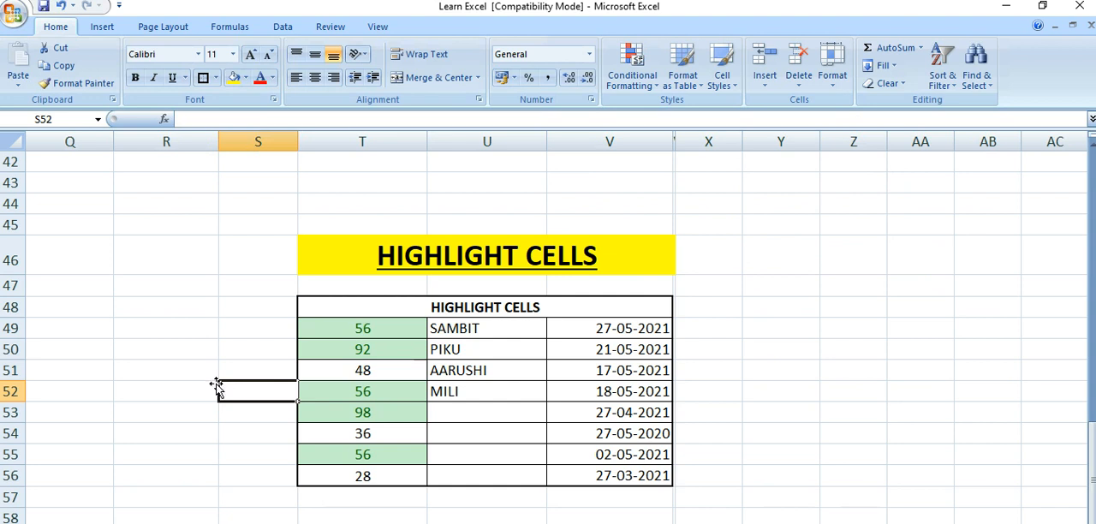
{"action": "left_click", "coordinate": [176, 366]}
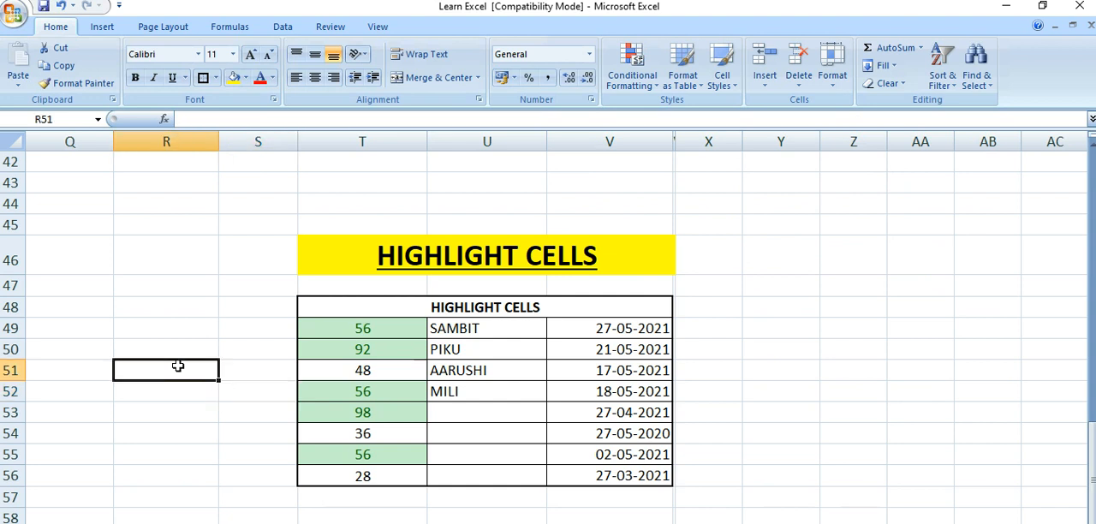
Examine the numbers in column T of the table one by one to check which are highlighted
{"action": "left_click", "coordinate": [398, 330]}
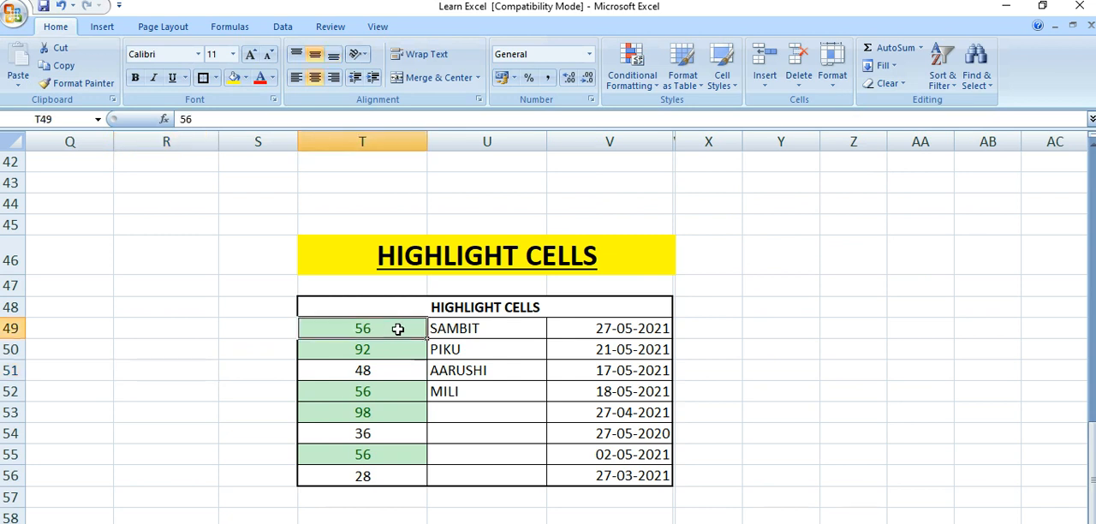
{"action": "left_click", "coordinate": [269, 350]}
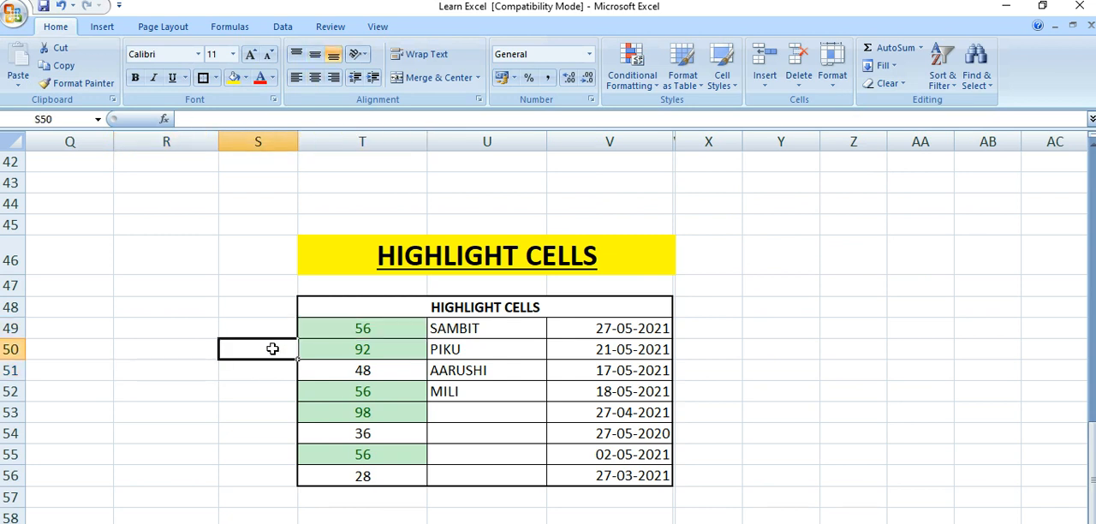
{"action": "left_click", "coordinate": [348, 331]}
{"action": "key", "text": "Return"}
{"action": "key", "text": "Return"}
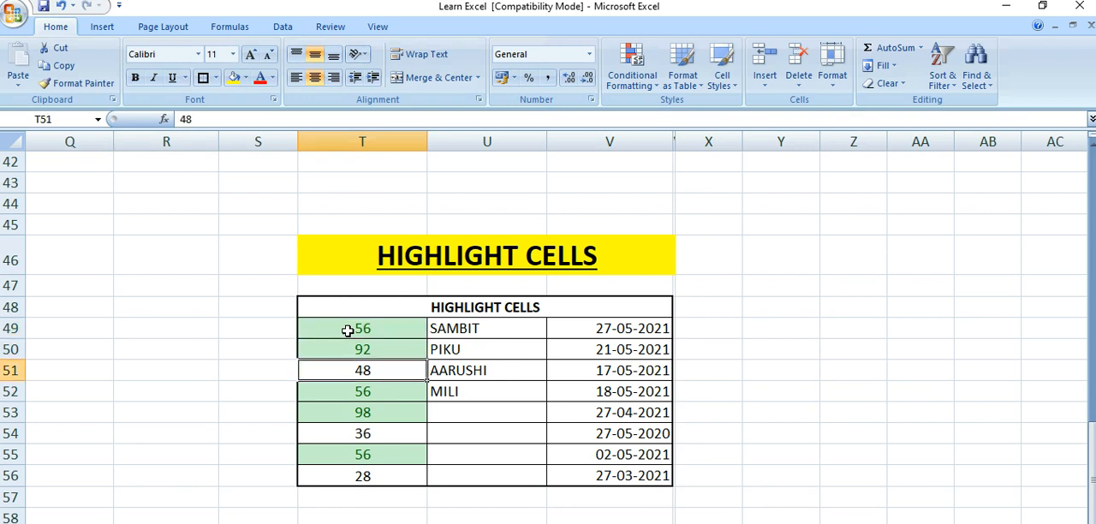
{"action": "key", "text": "Return"}
{"action": "key", "text": "Return"}
{"action": "key", "text": "Return"}
{"action": "key", "text": "Return"}
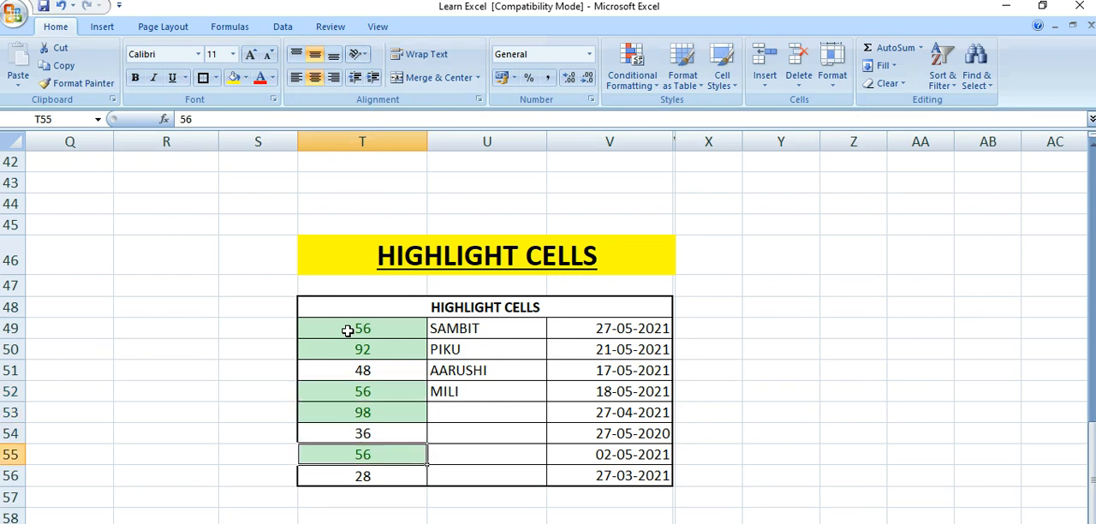
{"action": "key", "text": "Up"}
{"action": "key", "text": "Up"}
{"action": "key", "text": "Up"}
{"action": "key", "text": "Up"}
{"action": "key", "text": "Up"}
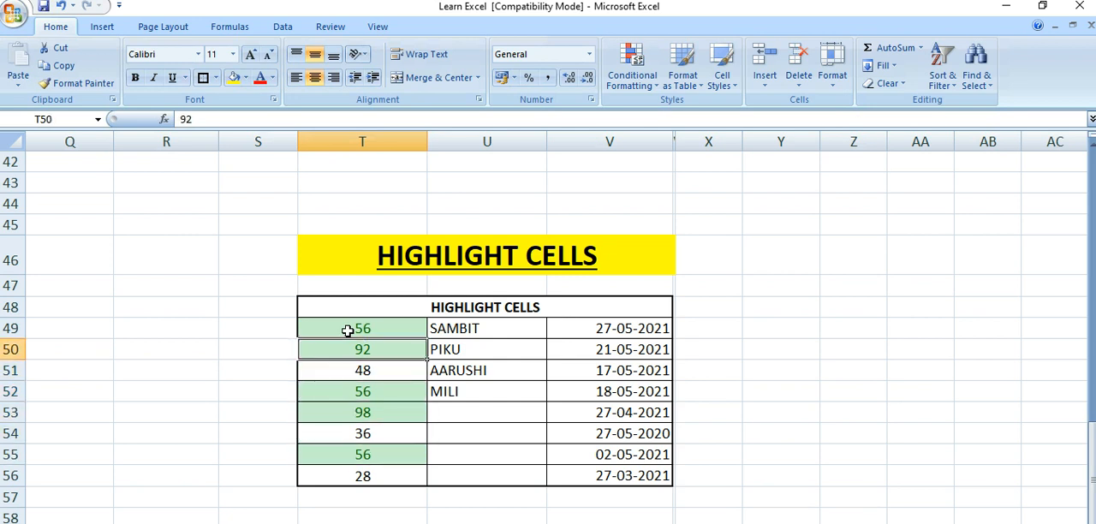
{"action": "key", "text": "Up"}
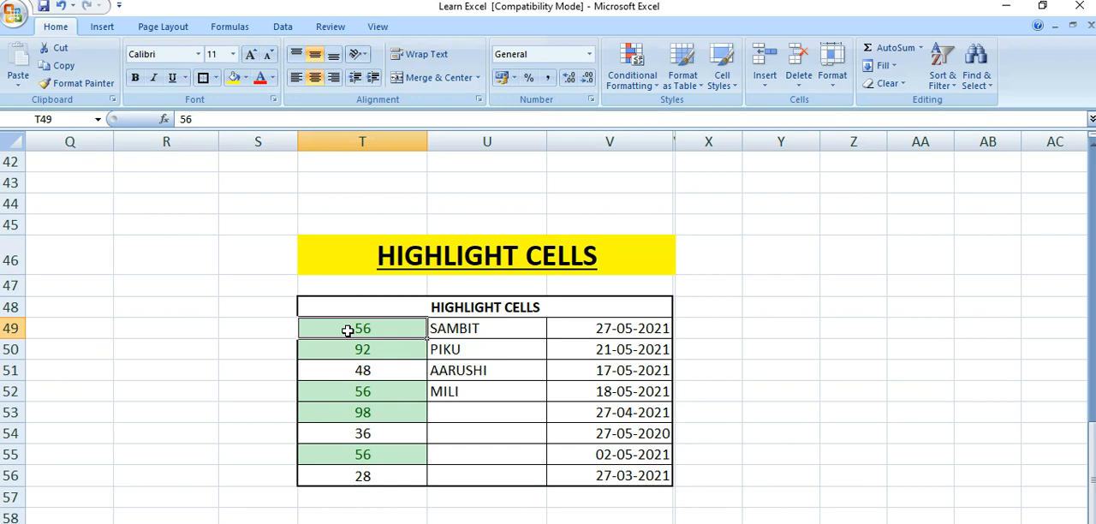
Clear the conditional formatting rules from cells T49:T56 only and deselect the range
{"action": "left_click_drag", "start_coordinate": [348, 330], "coordinate": [352, 476]}
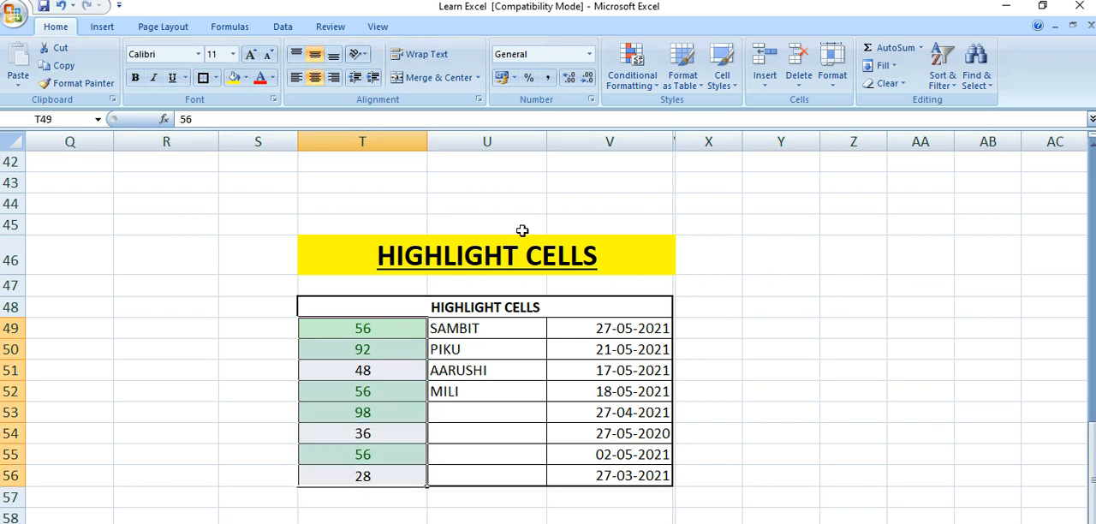
{"action": "left_click", "coordinate": [649, 86]}
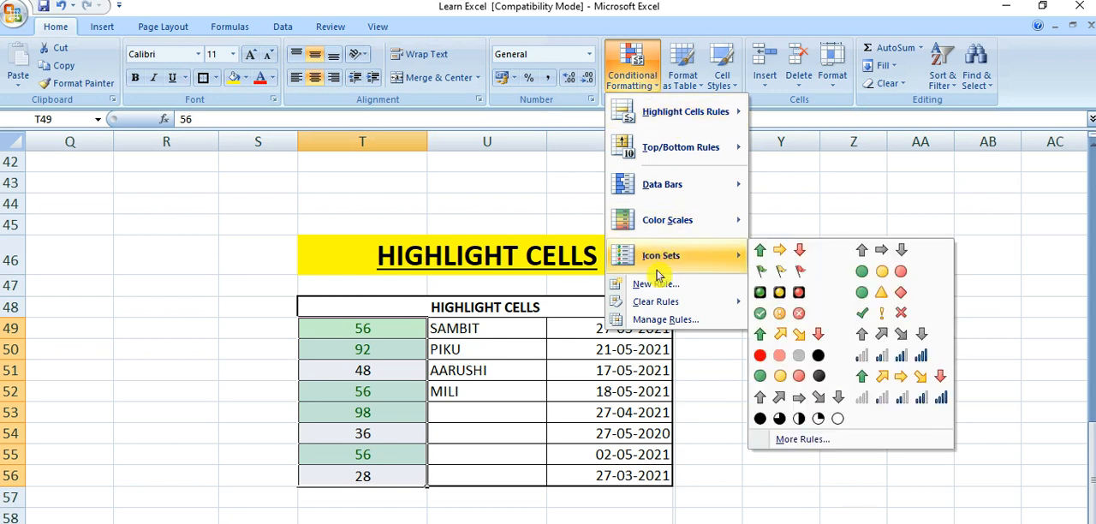
{"action": "mouse_move", "coordinate": [654, 307]}
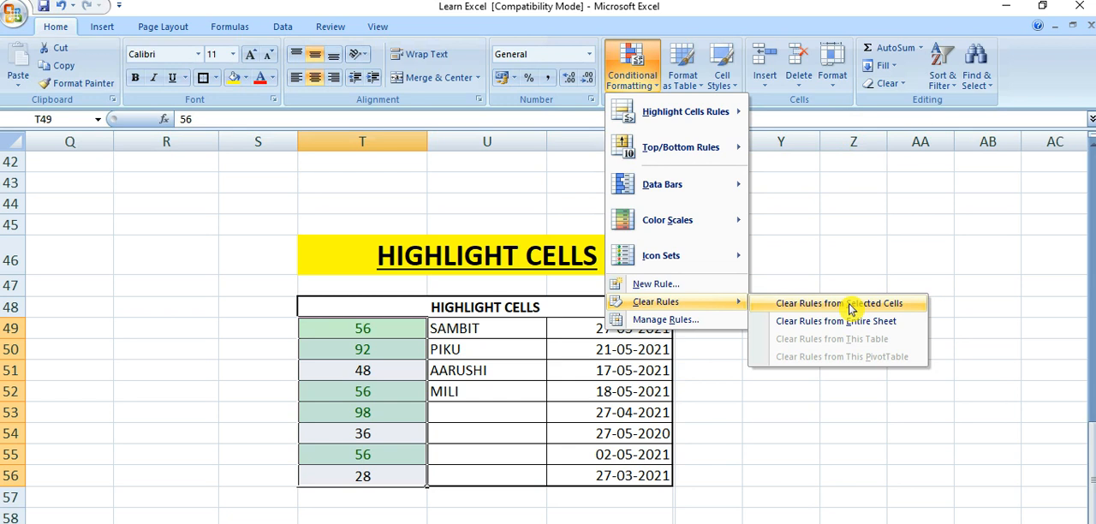
{"action": "left_click", "coordinate": [852, 308]}
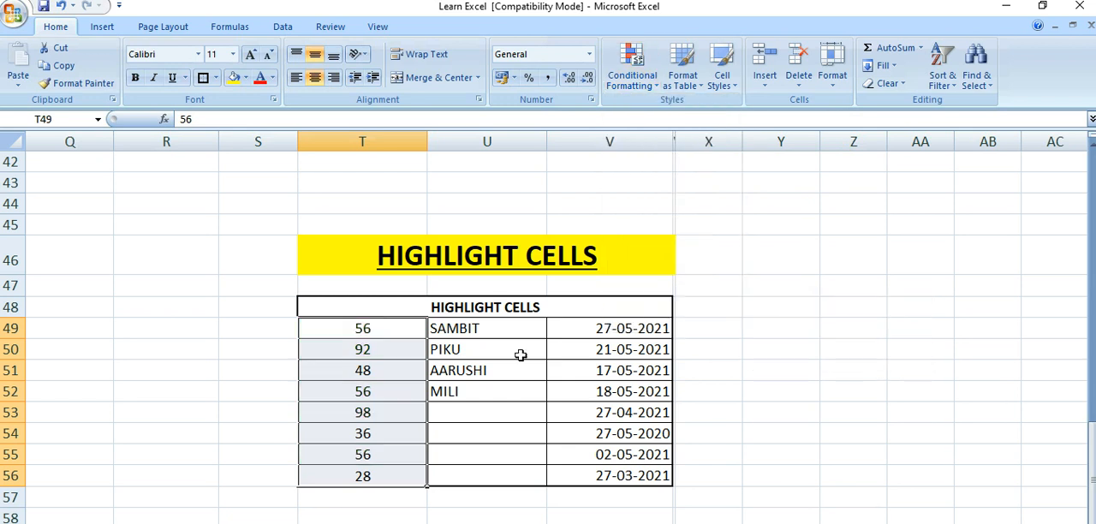
{"action": "left_click", "coordinate": [279, 366]}
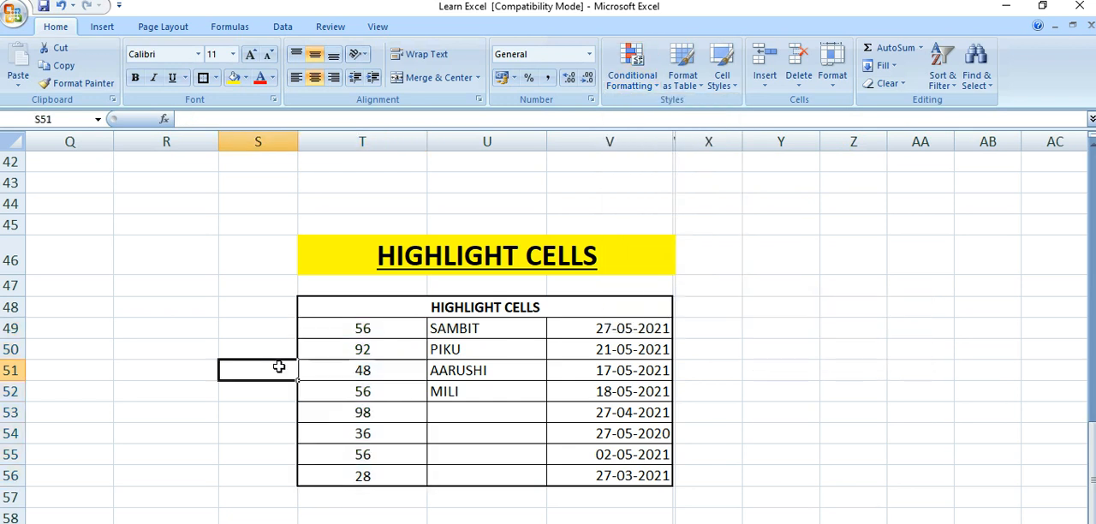
Apply a Less Than 50 highlight rule with Light Red Fill with Dark Red Text to cells T49:T56 and deselect the range
{"action": "left_click", "coordinate": [356, 330]}
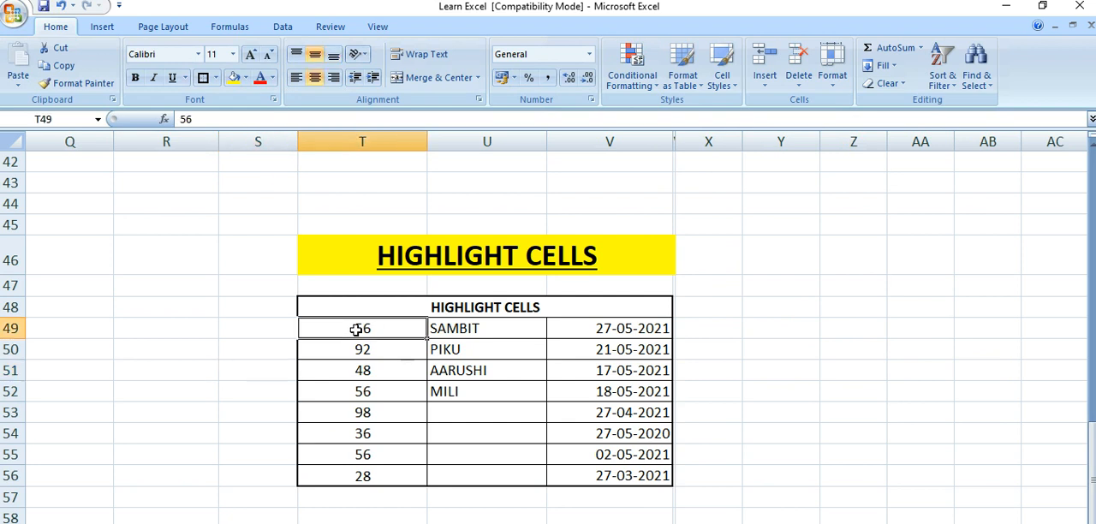
{"action": "left_click_drag", "start_coordinate": [356, 330], "coordinate": [362, 475]}
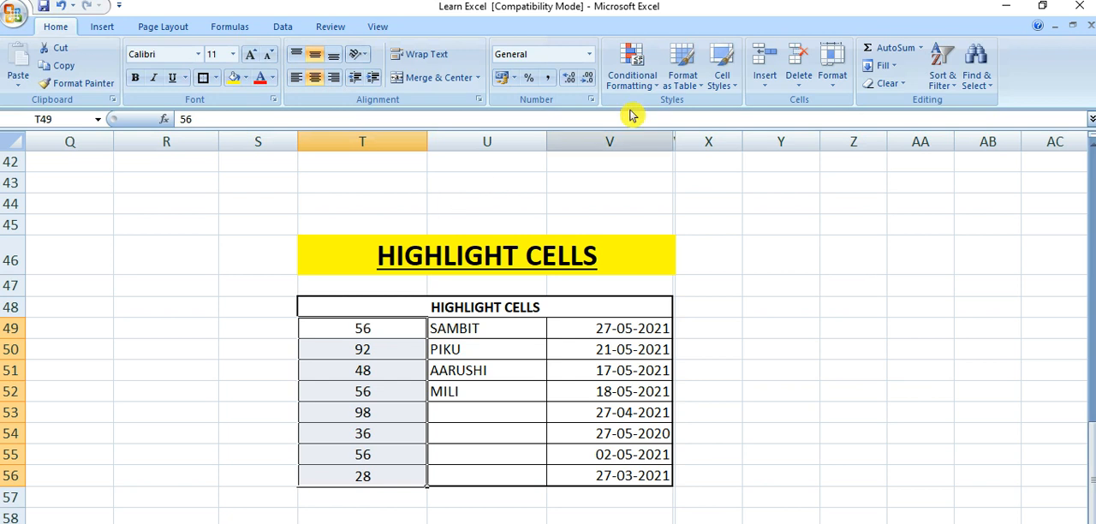
{"action": "left_click", "coordinate": [646, 85]}
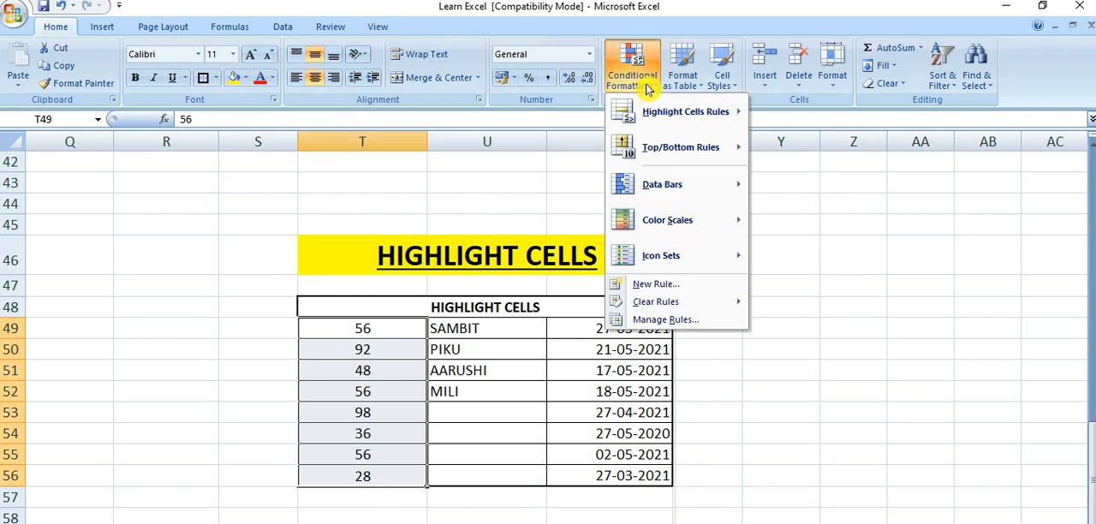
{"action": "mouse_move", "coordinate": [663, 110]}
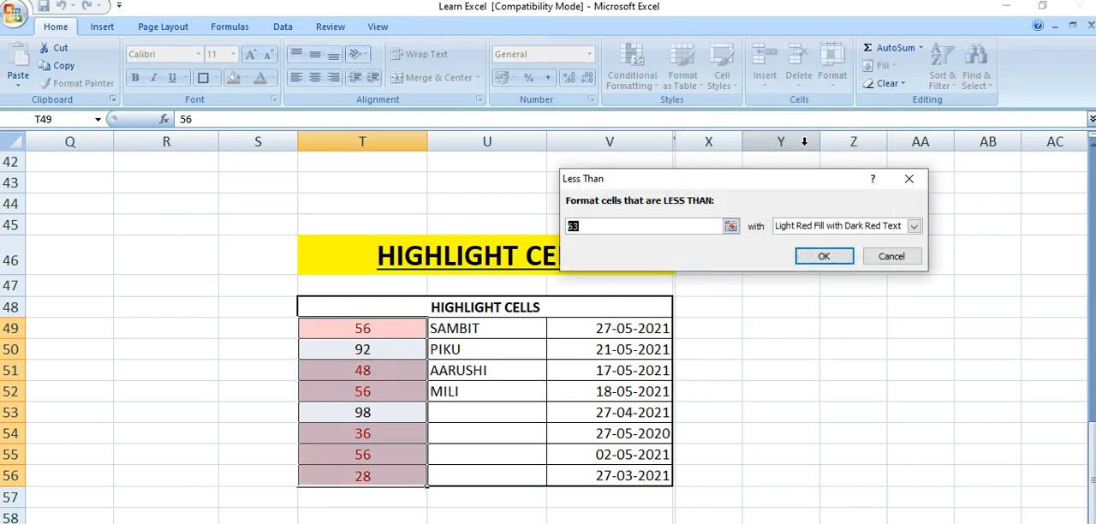
{"action": "type", "text": "50"}
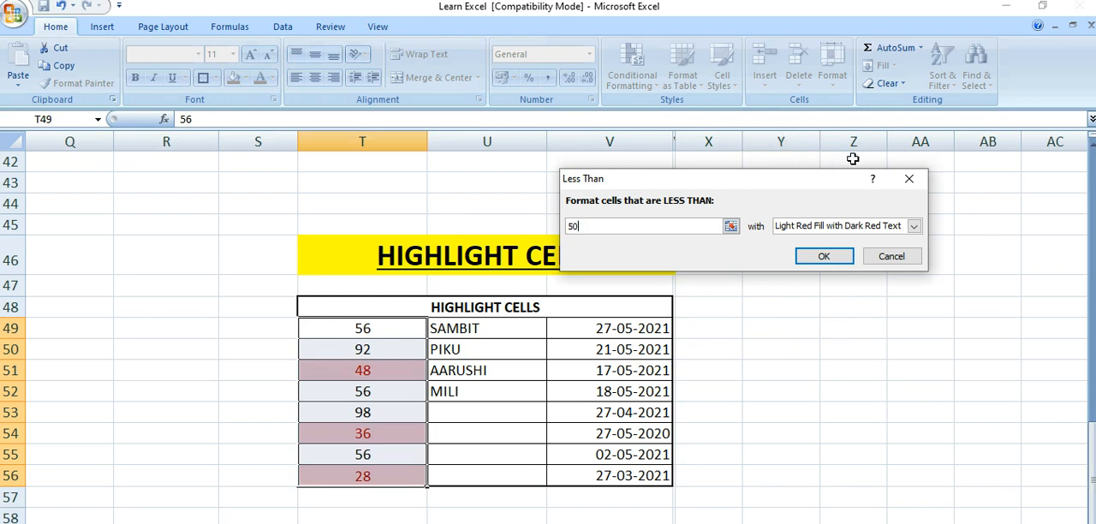
{"action": "left_click", "coordinate": [909, 227]}
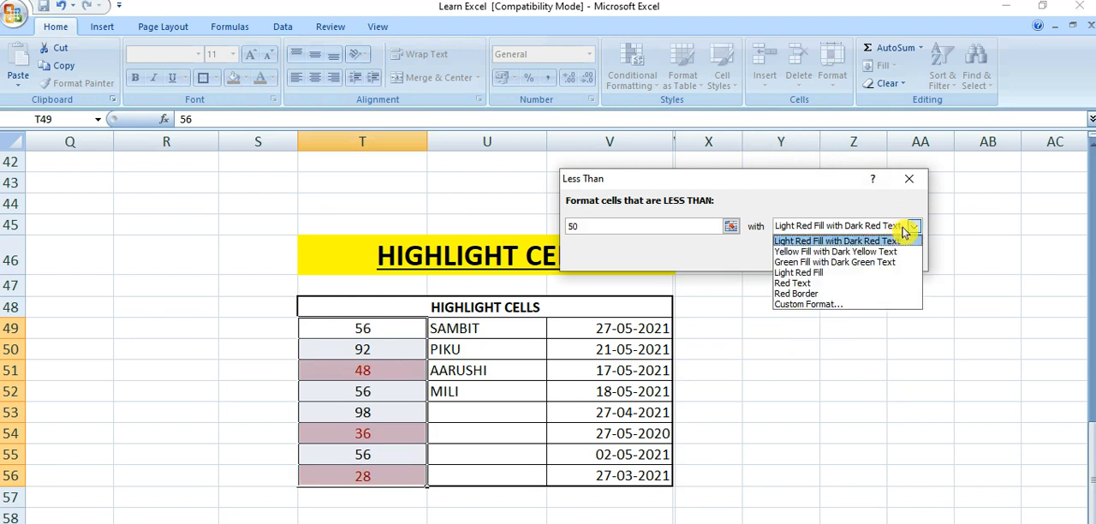
{"action": "left_click", "coordinate": [909, 227]}
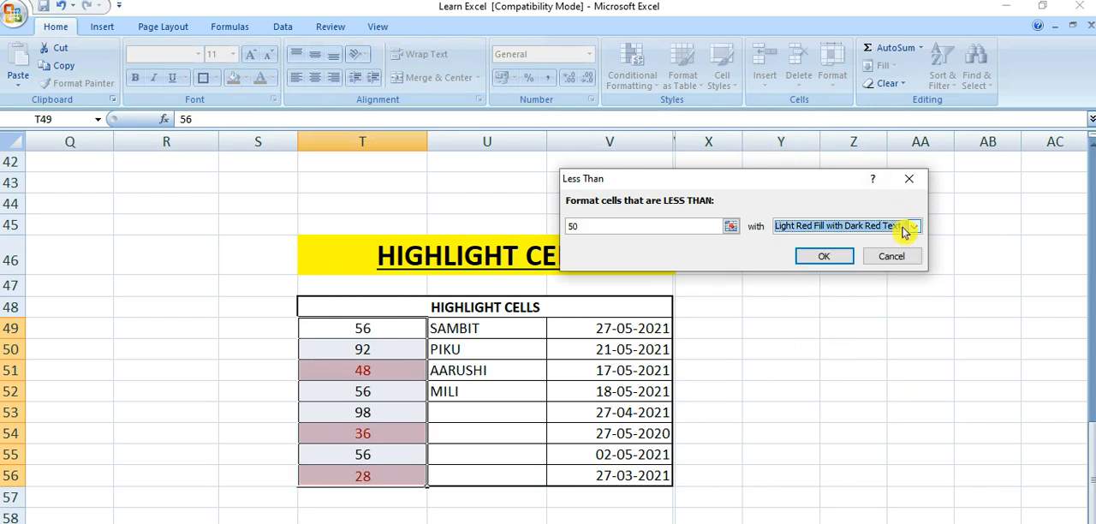
{"action": "left_click", "coordinate": [829, 256]}
{"action": "left_click", "coordinate": [231, 382]}
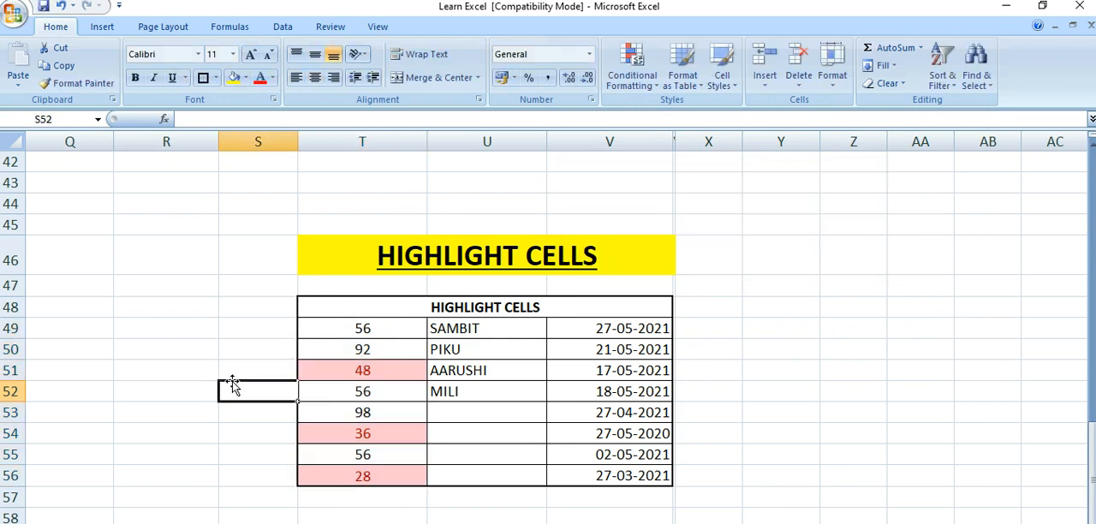
Examine the numbers in column T from cell T51 downward to check which are highlighted by the Less Than rule
{"action": "left_click", "coordinate": [329, 370]}
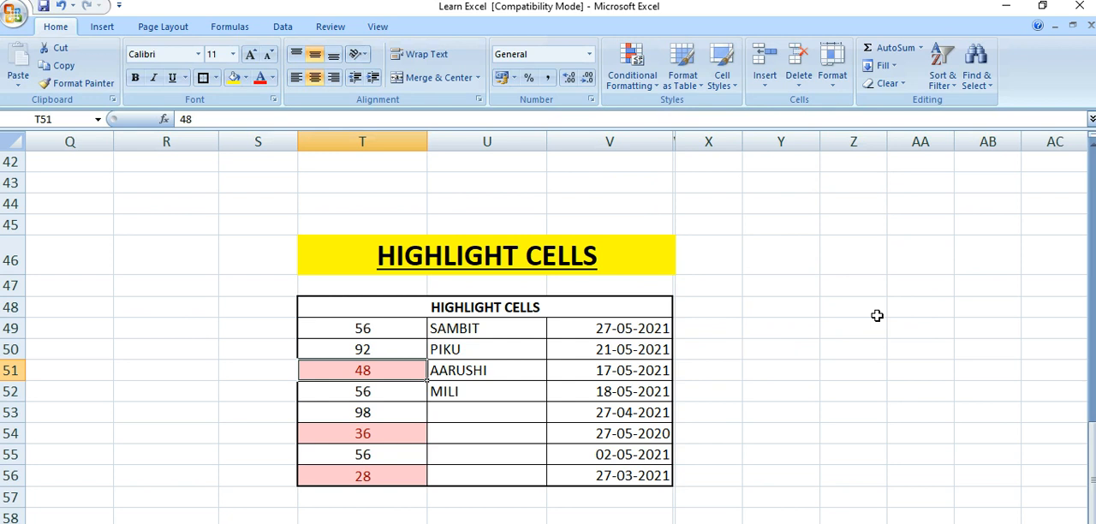
{"action": "key", "text": "Down"}
{"action": "key", "text": "Down"}
{"action": "key", "text": "Down"}
{"action": "key", "text": "Down"}
{"action": "key", "text": "Down"}
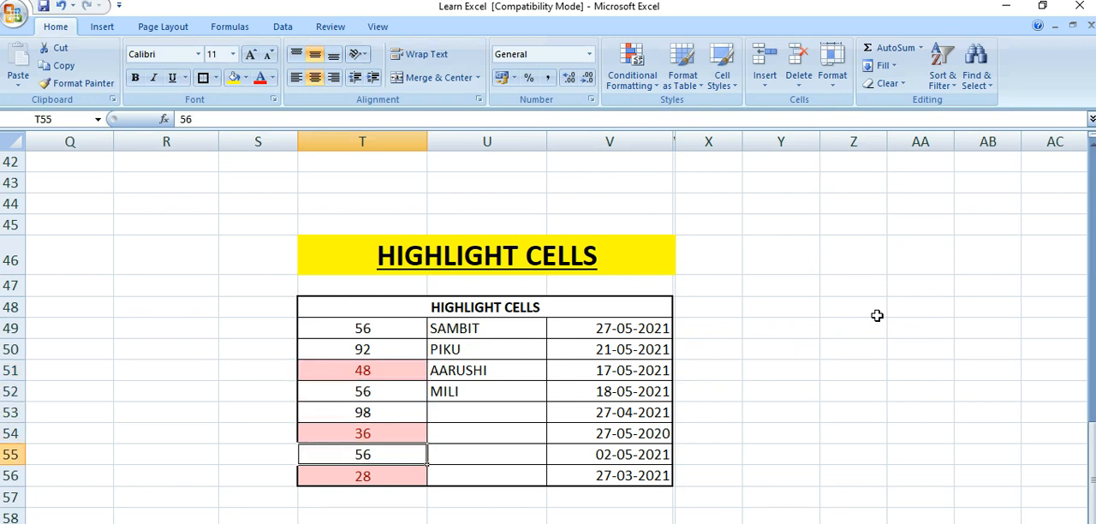
Clear the Less Than conditional formatting rule from the selected cells T49:T56 only
{"action": "left_click", "coordinate": [388, 332]}
{"action": "left_click_drag", "start_coordinate": [388, 332], "coordinate": [378, 476]}
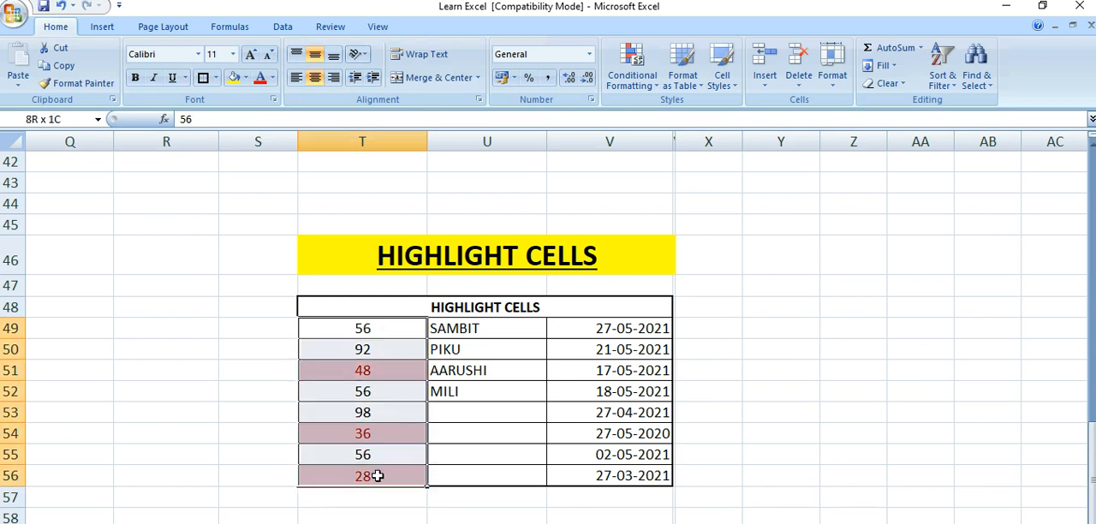
{"action": "left_click", "coordinate": [646, 82]}
{"action": "mouse_move", "coordinate": [661, 308]}
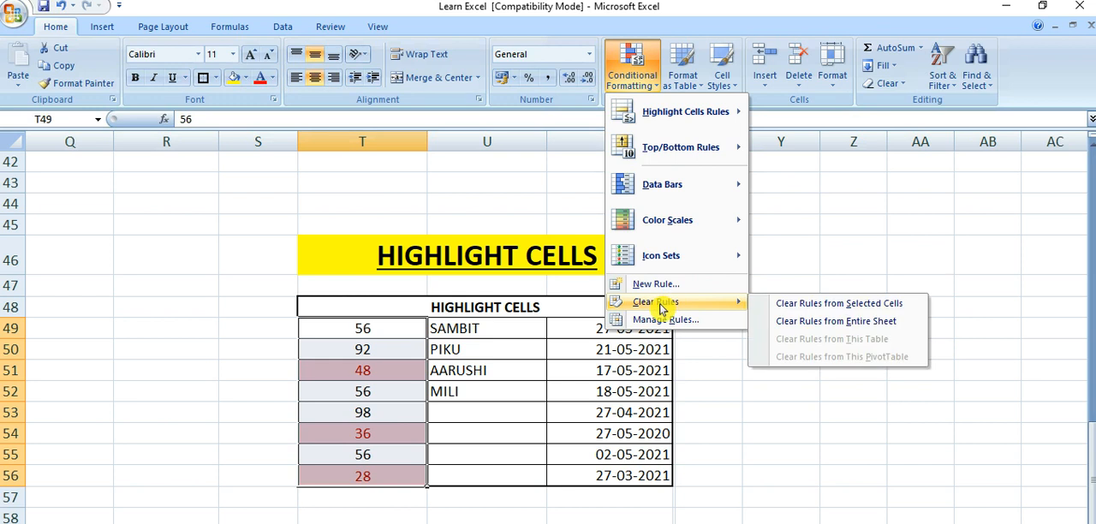
{"action": "left_click", "coordinate": [802, 306]}
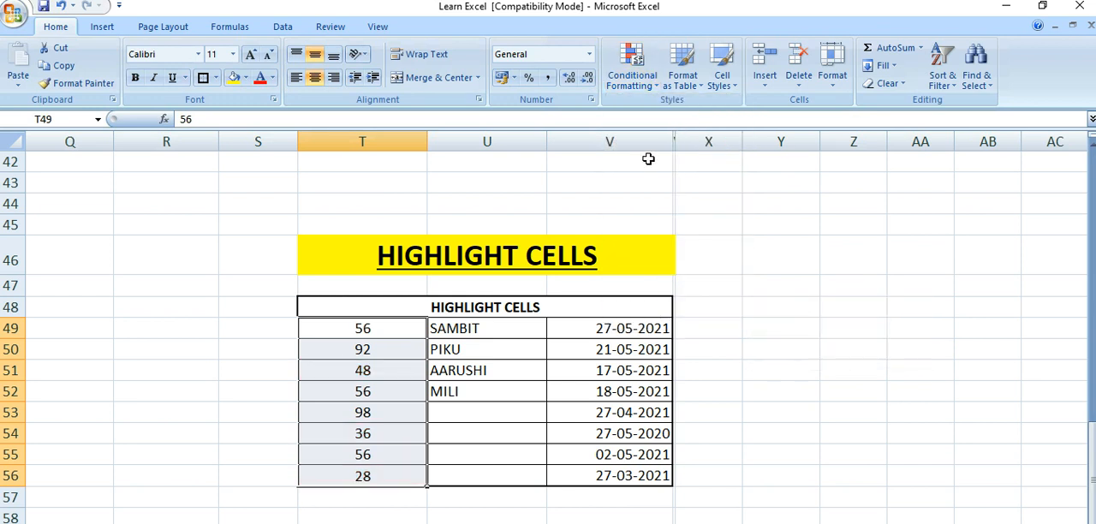
Start a Between highlight rule on cells T49:T56 with limits 30 and 50
{"action": "left_click", "coordinate": [642, 85]}
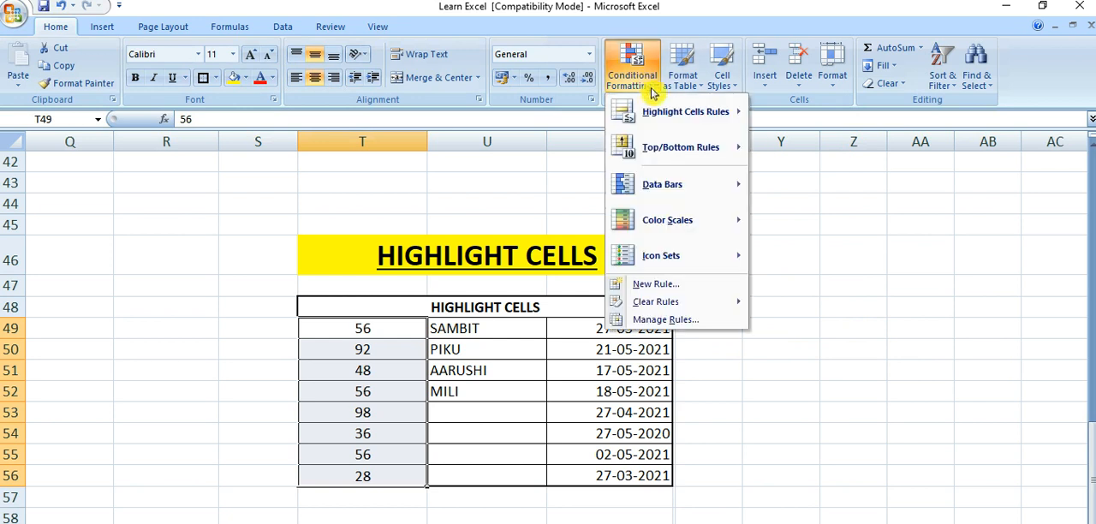
{"action": "mouse_move", "coordinate": [677, 111]}
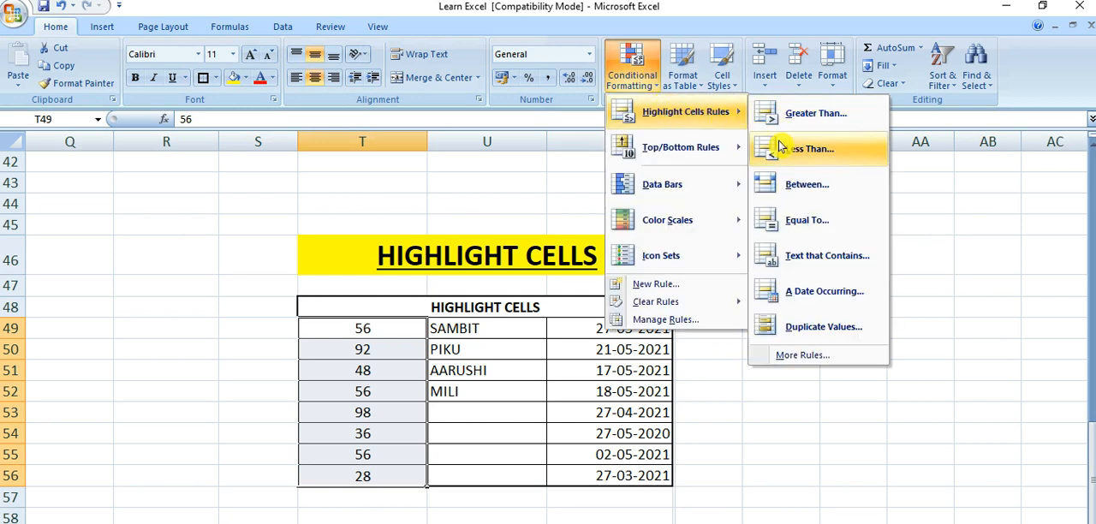
{"action": "left_click", "coordinate": [786, 188]}
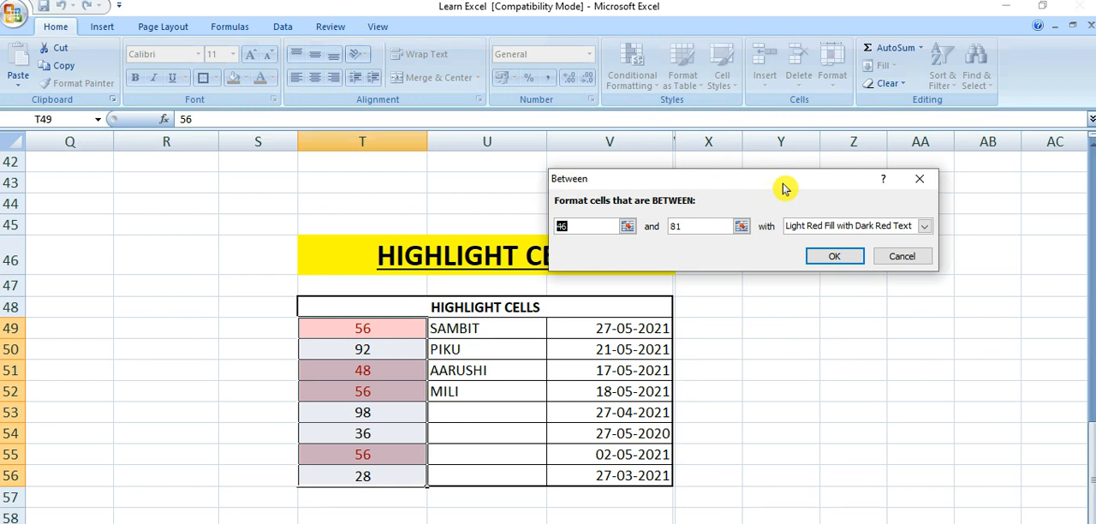
{"action": "type", "text": "30"}
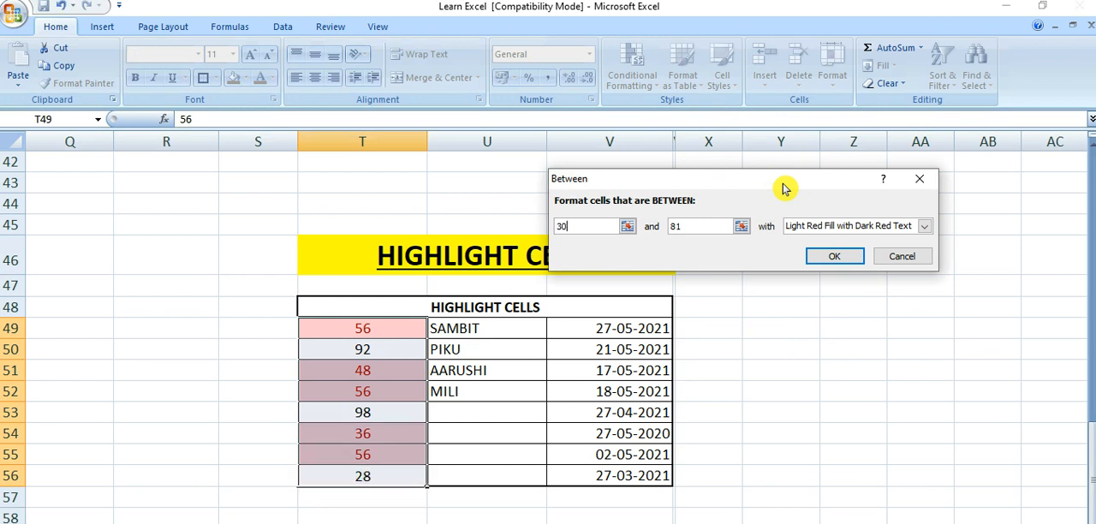
{"action": "double_click", "coordinate": [701, 227]}
{"action": "key", "text": "BackSpace"}
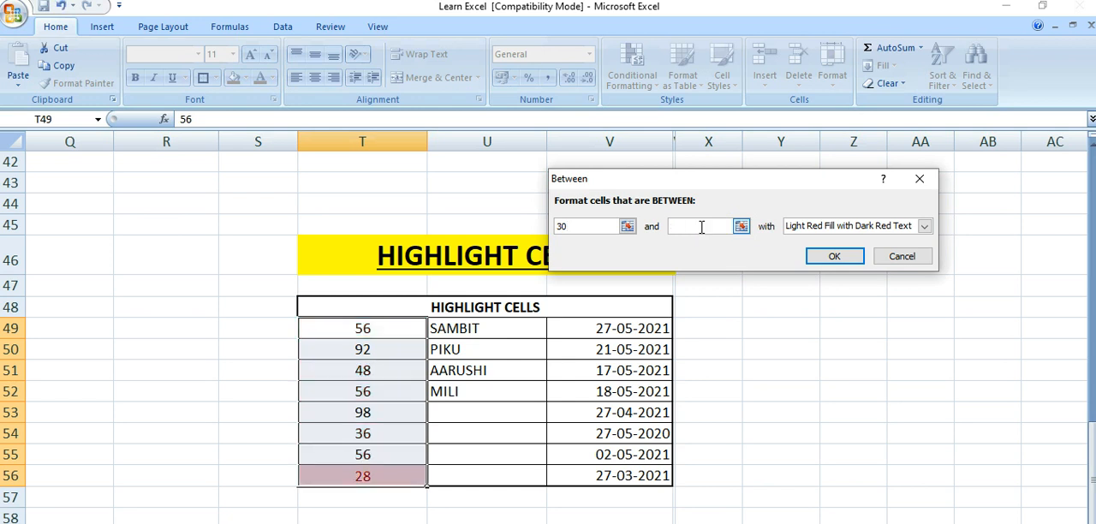
{"action": "type", "text": "50"}
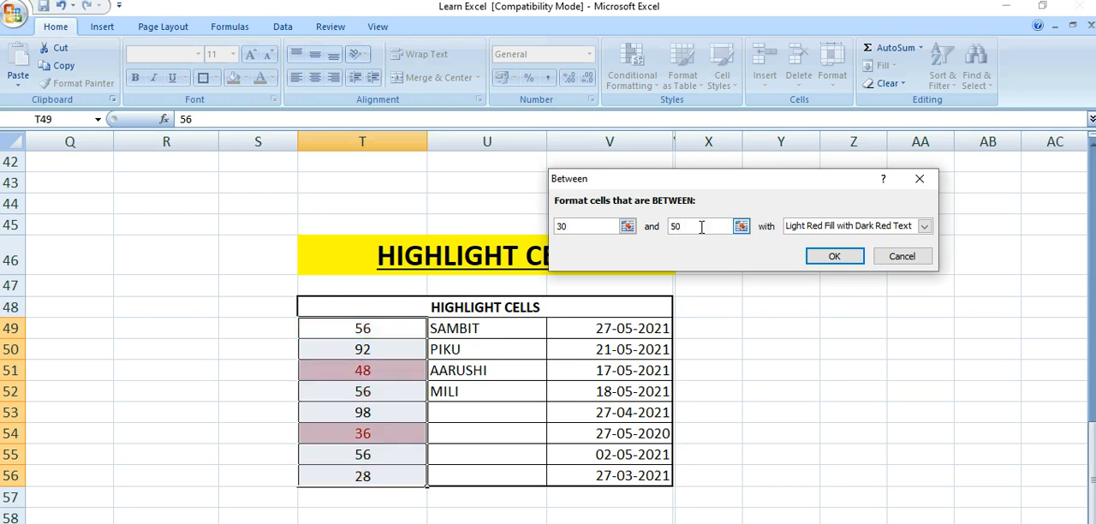
Apply the Between rule with Yellow Fill with Dark Yellow Text and check the highlighted cells in column T
{"action": "left_click", "coordinate": [825, 228]}
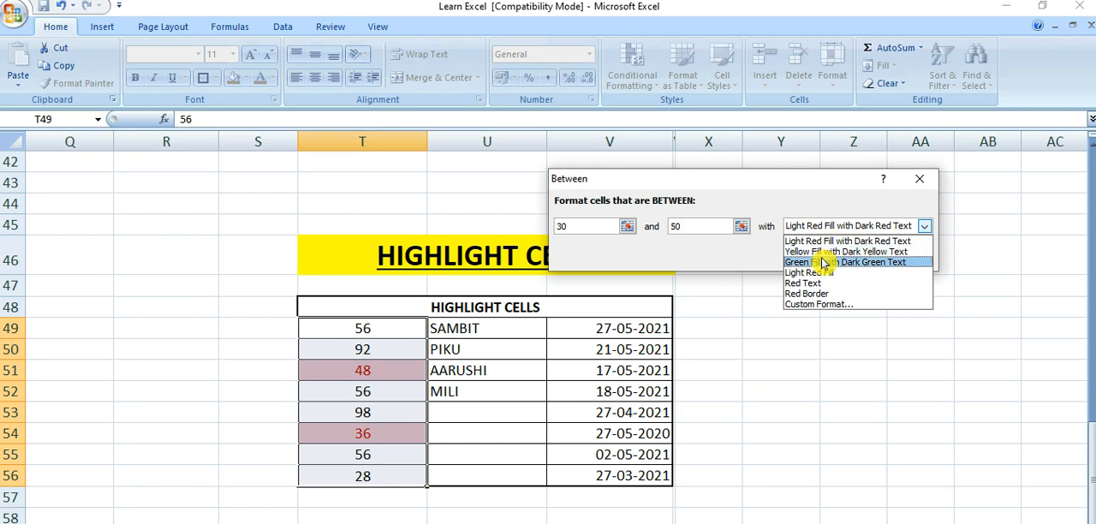
{"action": "left_click", "coordinate": [826, 253]}
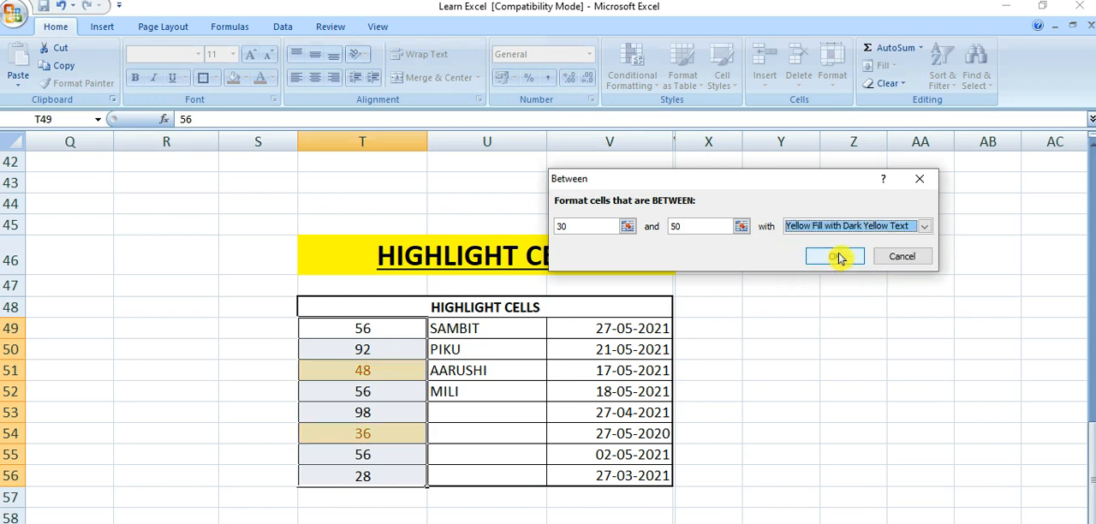
{"action": "left_click", "coordinate": [827, 257]}
{"action": "left_click", "coordinate": [214, 369]}
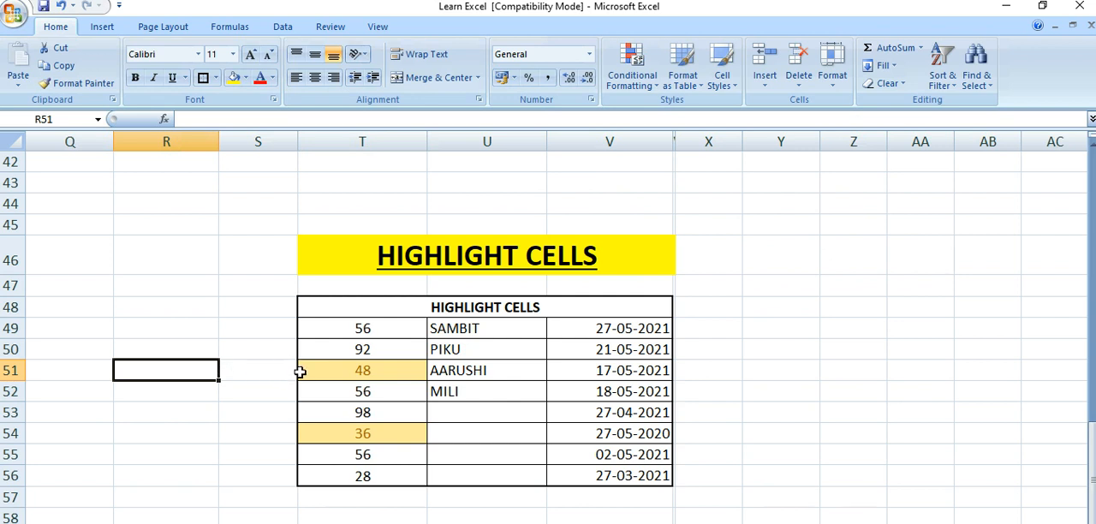
{"action": "left_click", "coordinate": [336, 371]}
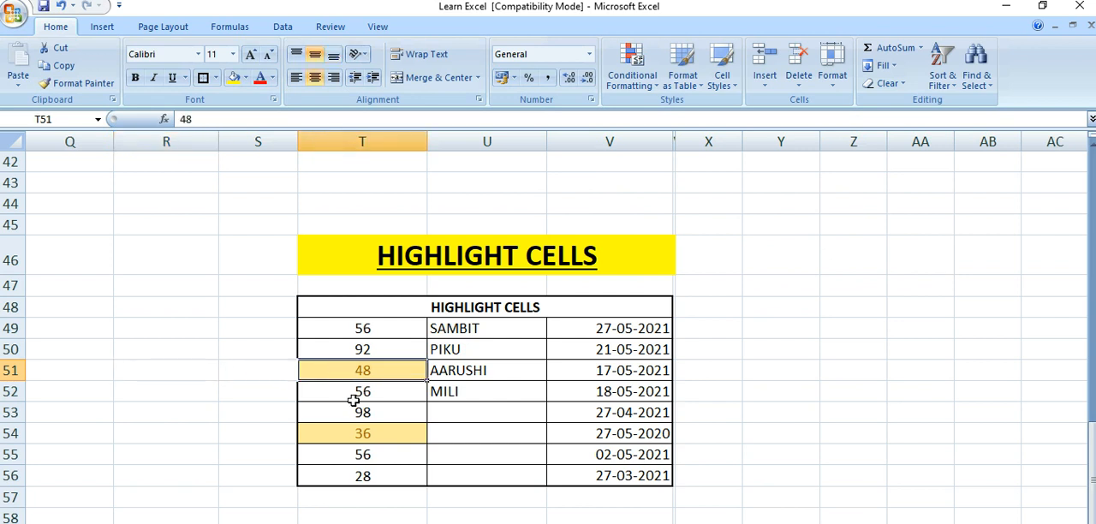
{"action": "left_click", "coordinate": [335, 434]}
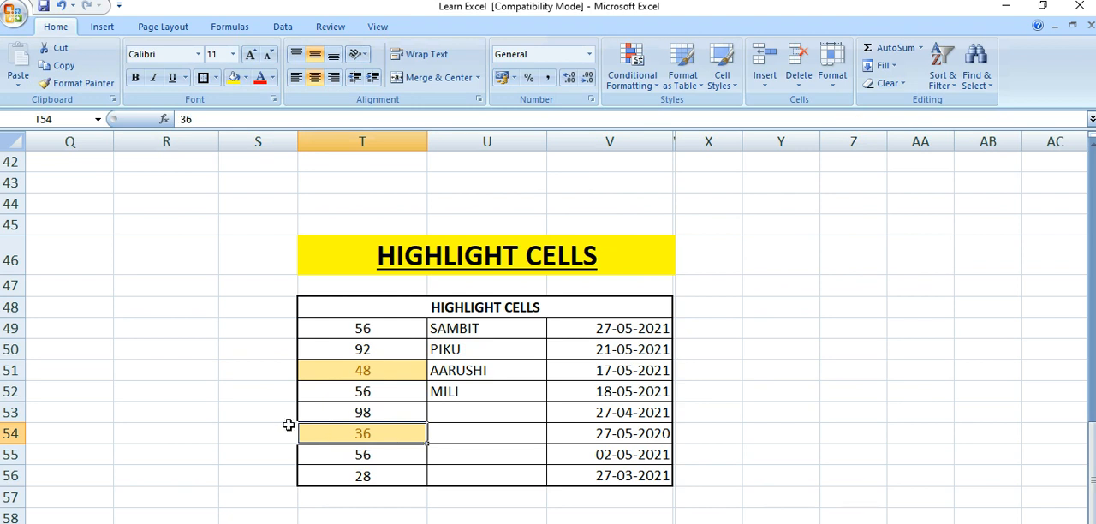
Clear the Between conditional formatting rule from the selected cells T49:T56 only
{"action": "left_click_drag", "start_coordinate": [363, 328], "coordinate": [360, 473]}
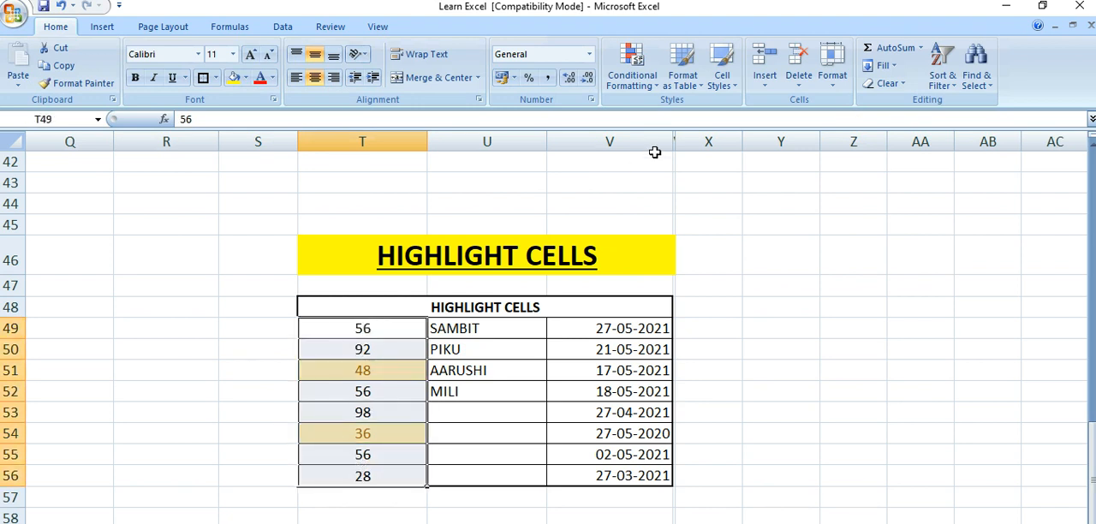
{"action": "left_click", "coordinate": [632, 69]}
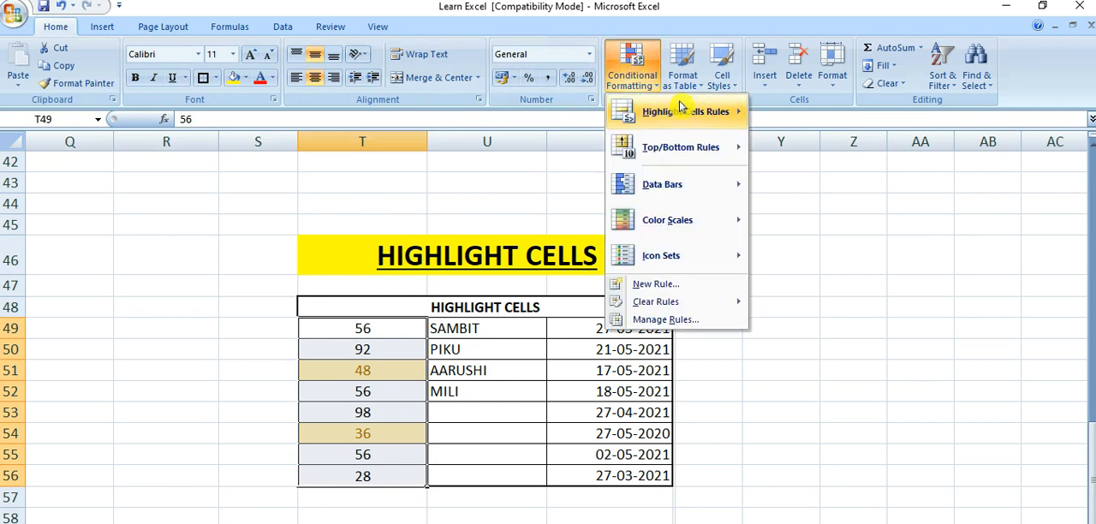
{"action": "mouse_move", "coordinate": [661, 304]}
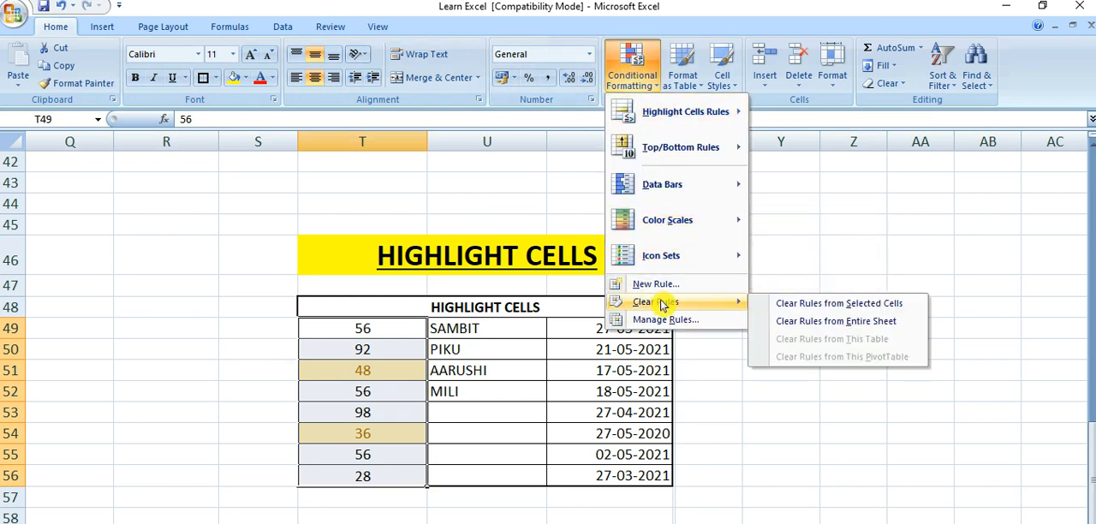
{"action": "left_click", "coordinate": [814, 304]}
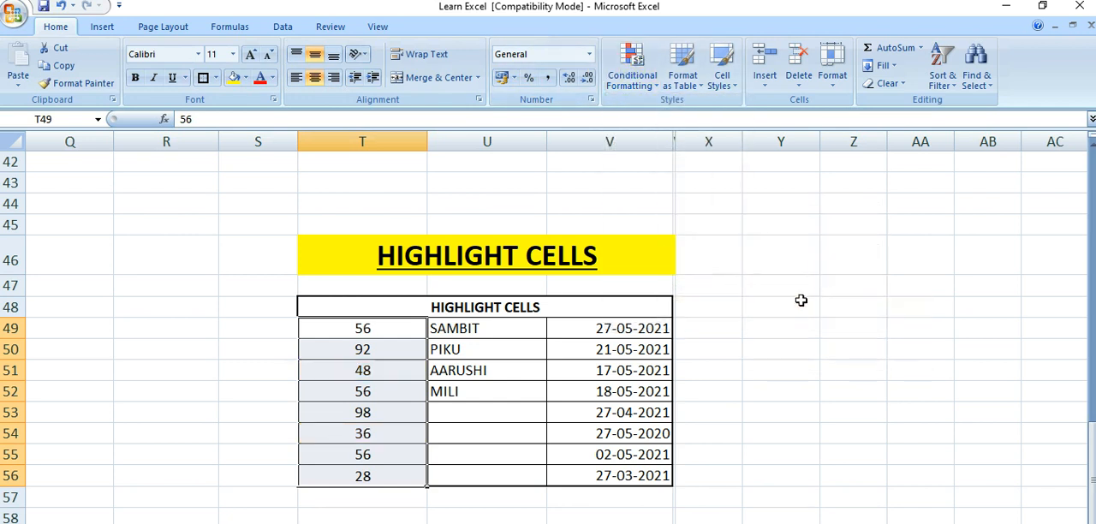
Apply an Equal To 98 highlight rule with Light Red Fill with Dark Red Text to cells T49:T56 and check cell T53
{"action": "left_click", "coordinate": [639, 86]}
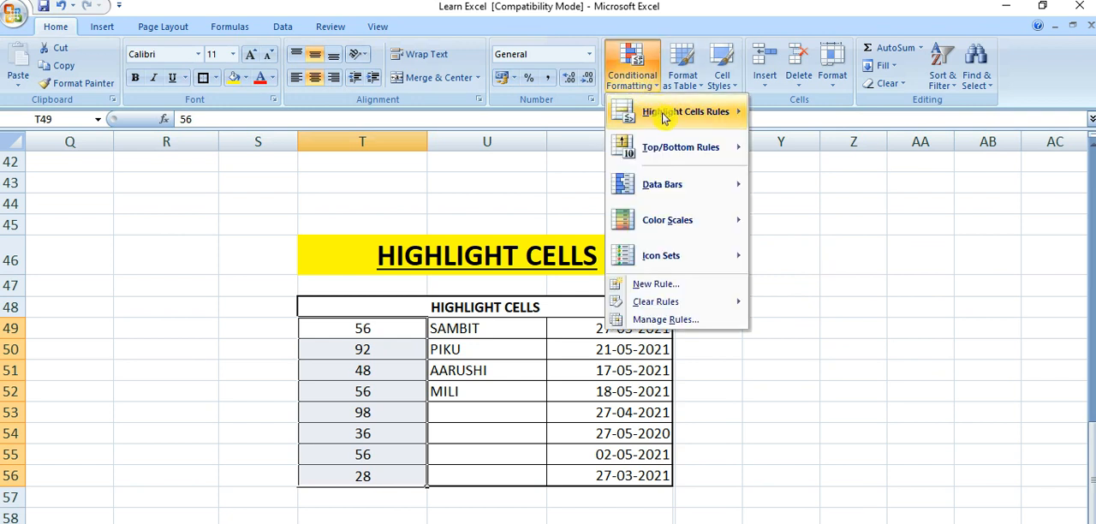
{"action": "mouse_move", "coordinate": [664, 117]}
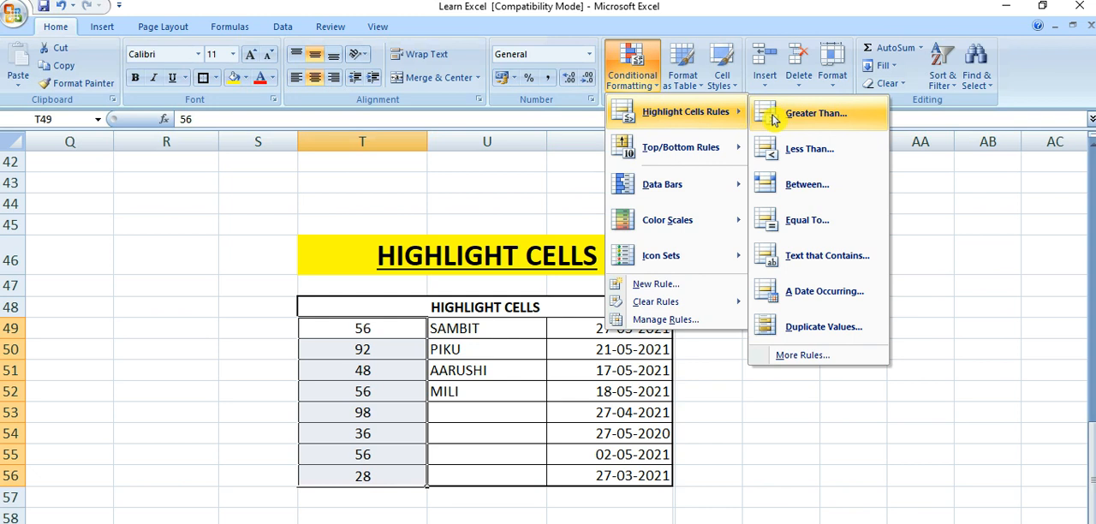
{"action": "left_click", "coordinate": [789, 219]}
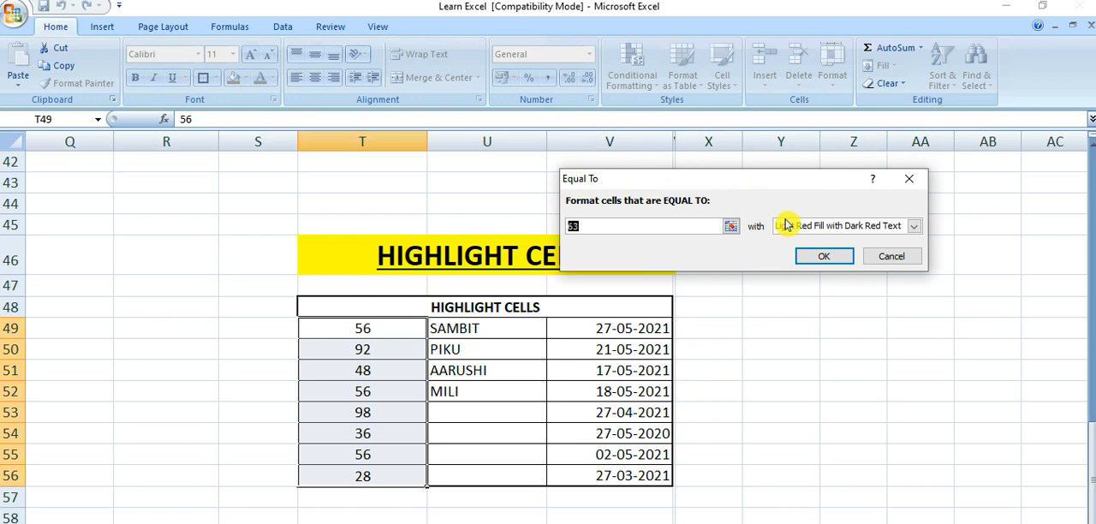
{"action": "type", "text": "98"}
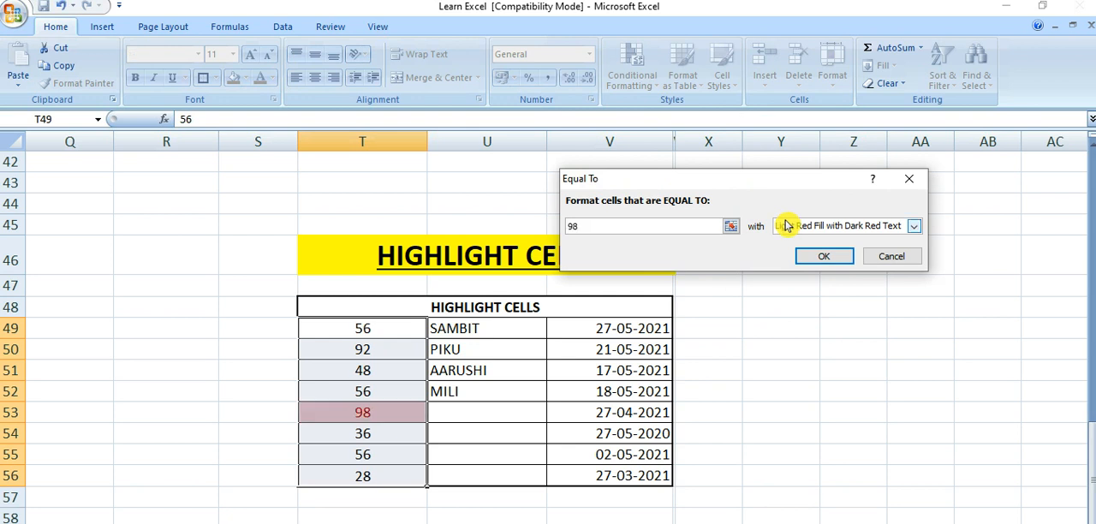
{"action": "left_click", "coordinate": [823, 256]}
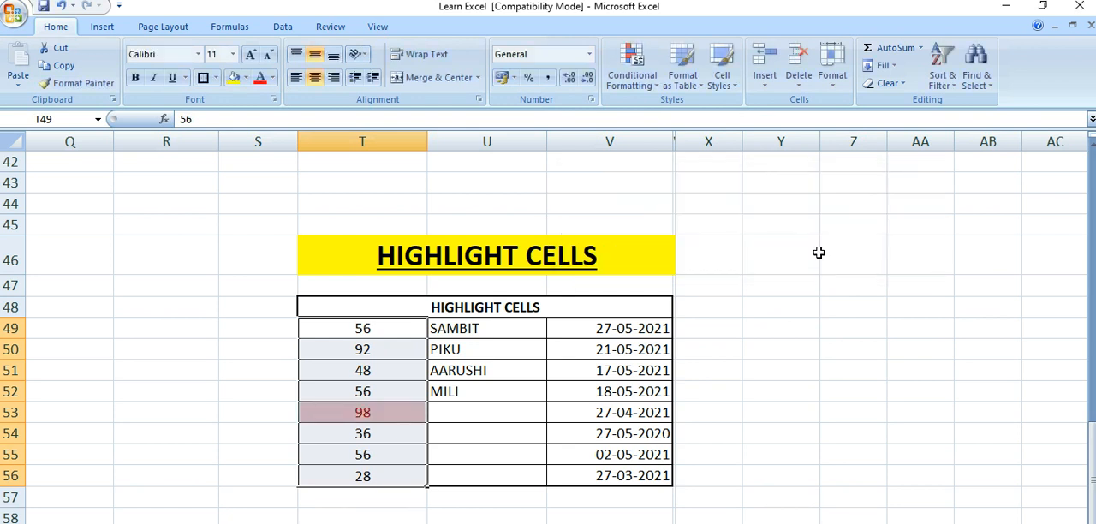
{"action": "left_click", "coordinate": [222, 368]}
{"action": "left_click", "coordinate": [338, 409]}
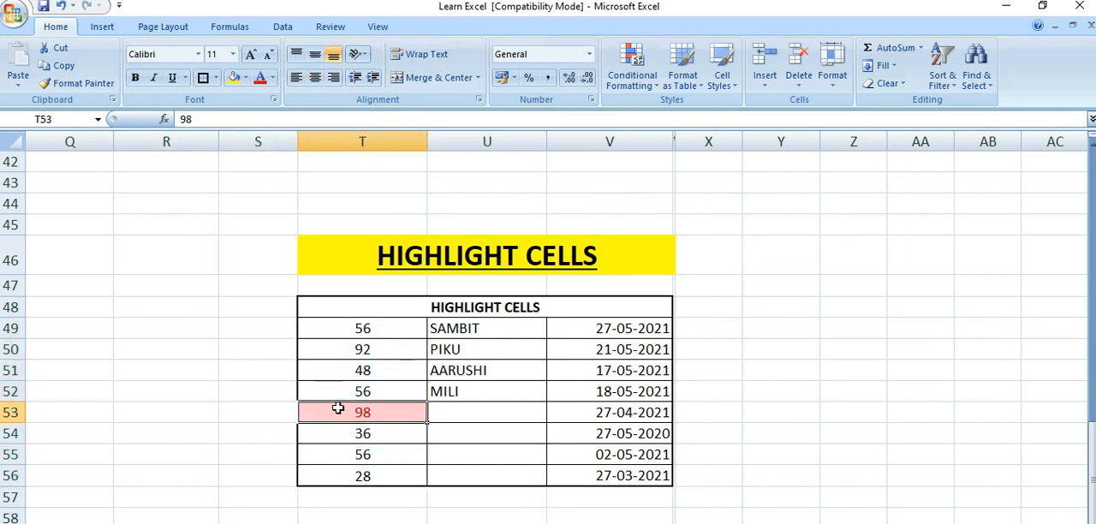
Clear the Equal To conditional formatting rule from the selected cells T49:T56 only
{"action": "left_click_drag", "start_coordinate": [377, 329], "coordinate": [379, 472]}
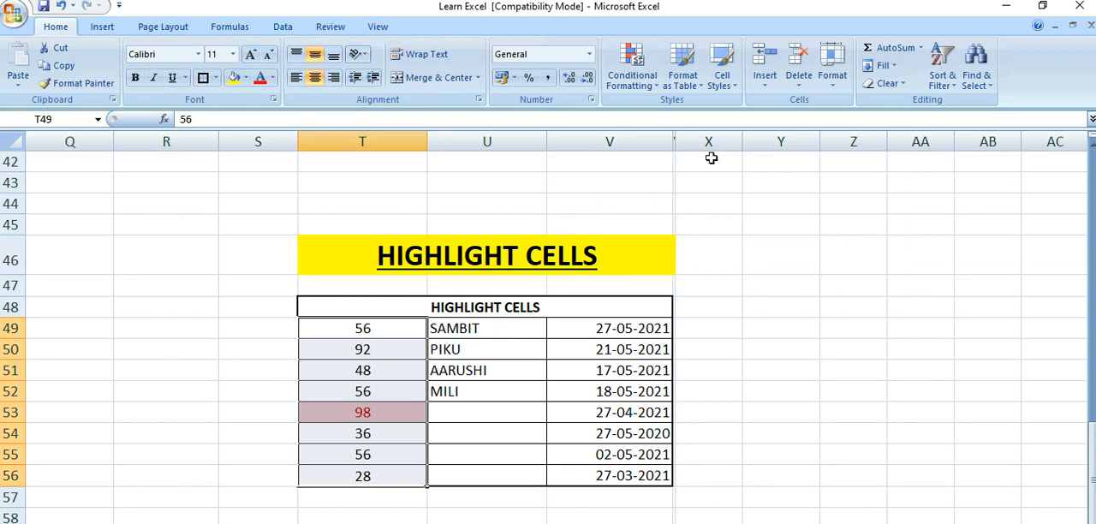
{"action": "left_click", "coordinate": [632, 69]}
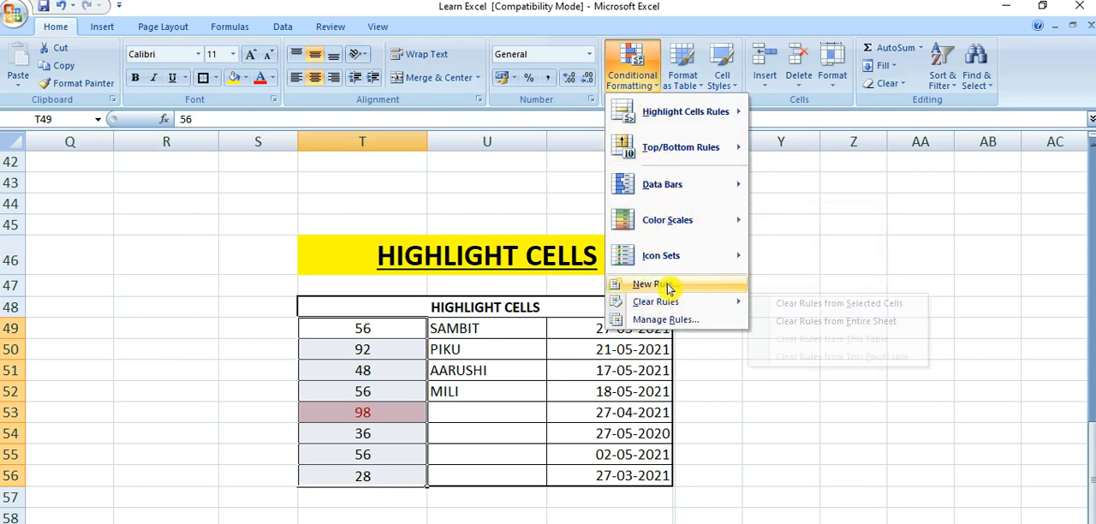
{"action": "mouse_move", "coordinate": [656, 303]}
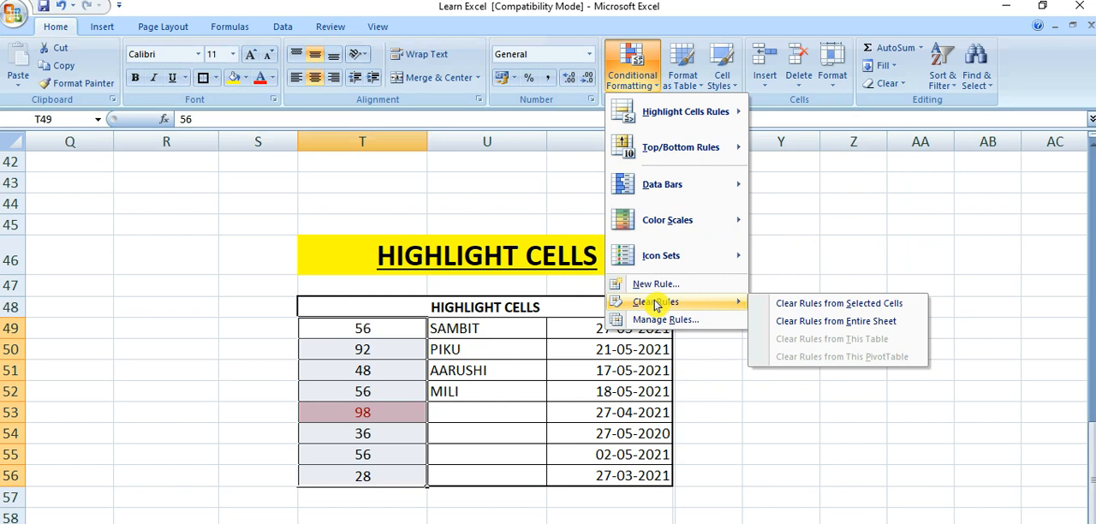
{"action": "left_click", "coordinate": [799, 304]}
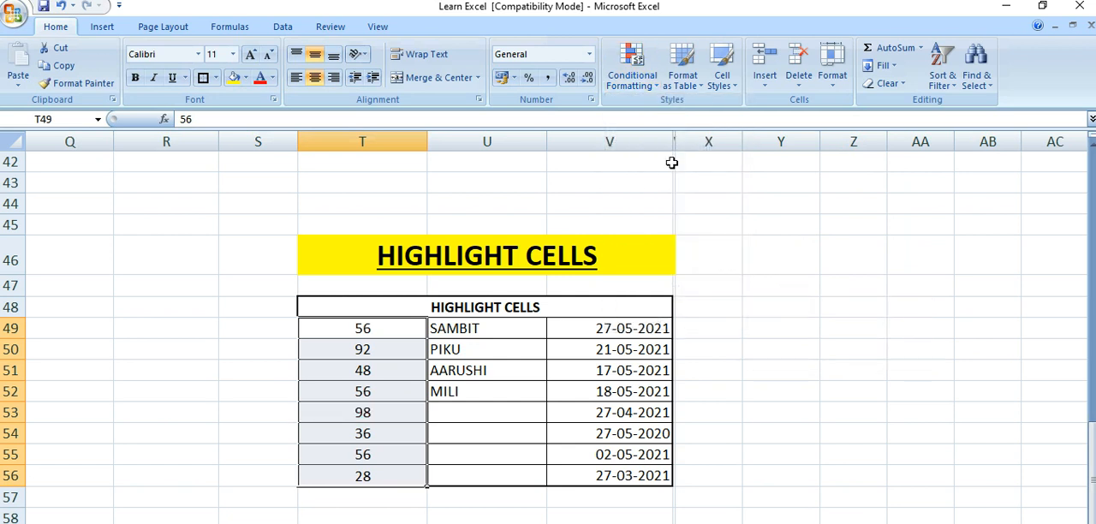
{"action": "left_click", "coordinate": [646, 94]}
{"action": "mouse_move", "coordinate": [683, 125]}
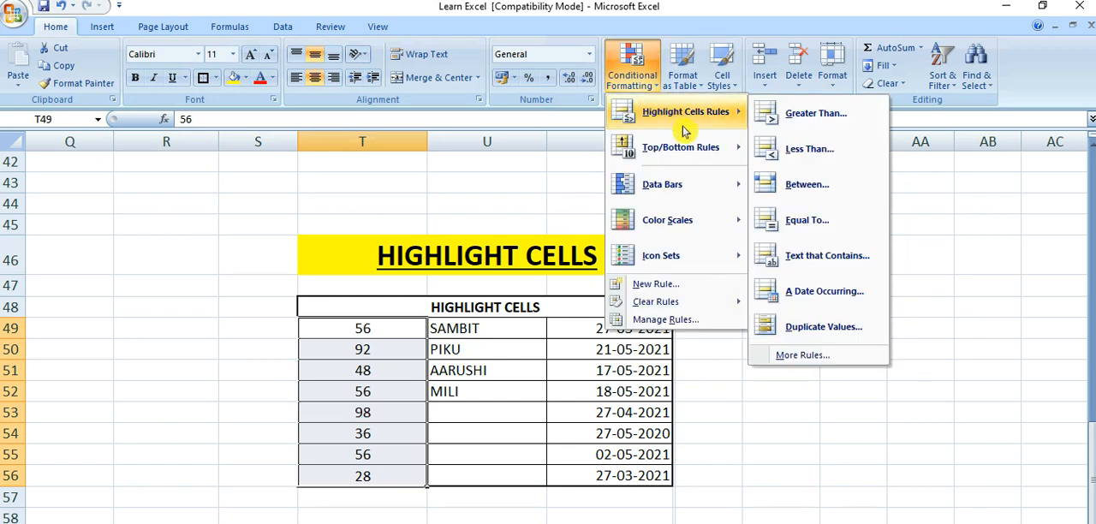
{"action": "left_click", "coordinate": [800, 255]}
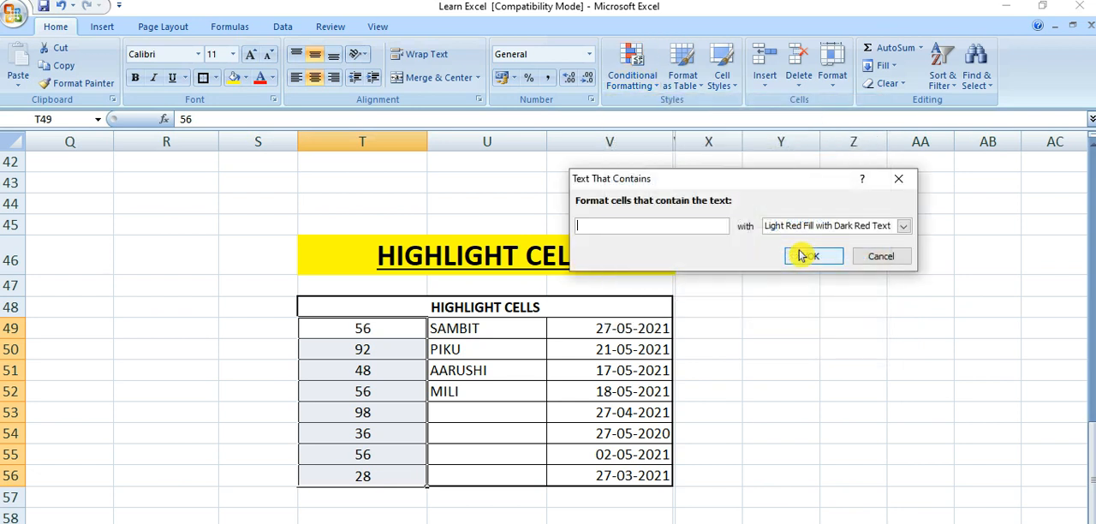
{"action": "left_click", "coordinate": [898, 178]}
Apply a Text That Contains rule for the name in U50 to cells U49:U52 with Light Red Fill with Dark Red Text
{"action": "left_click", "coordinate": [506, 374]}
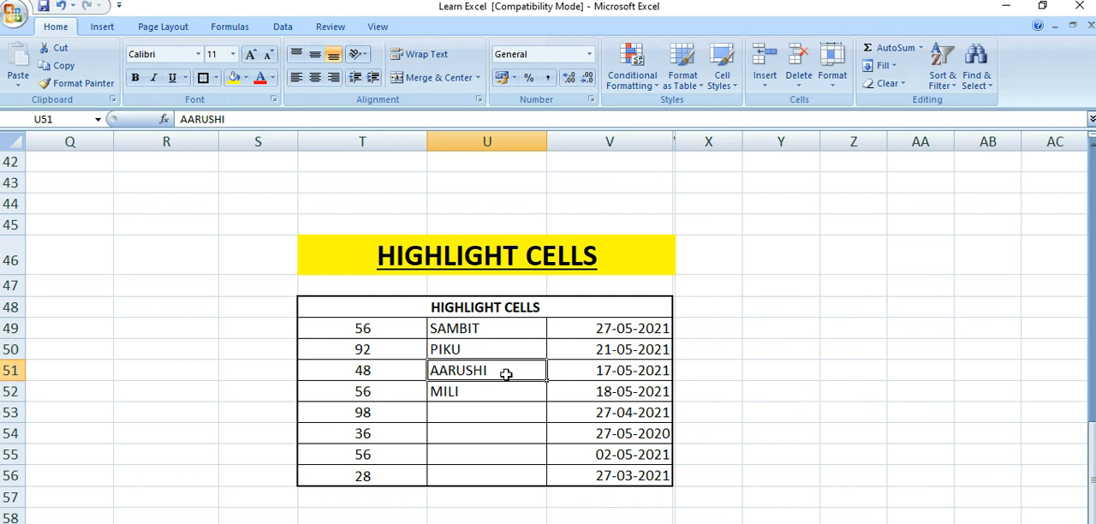
{"action": "left_click", "coordinate": [485, 328]}
{"action": "left_click_drag", "start_coordinate": [485, 328], "coordinate": [489, 387]}
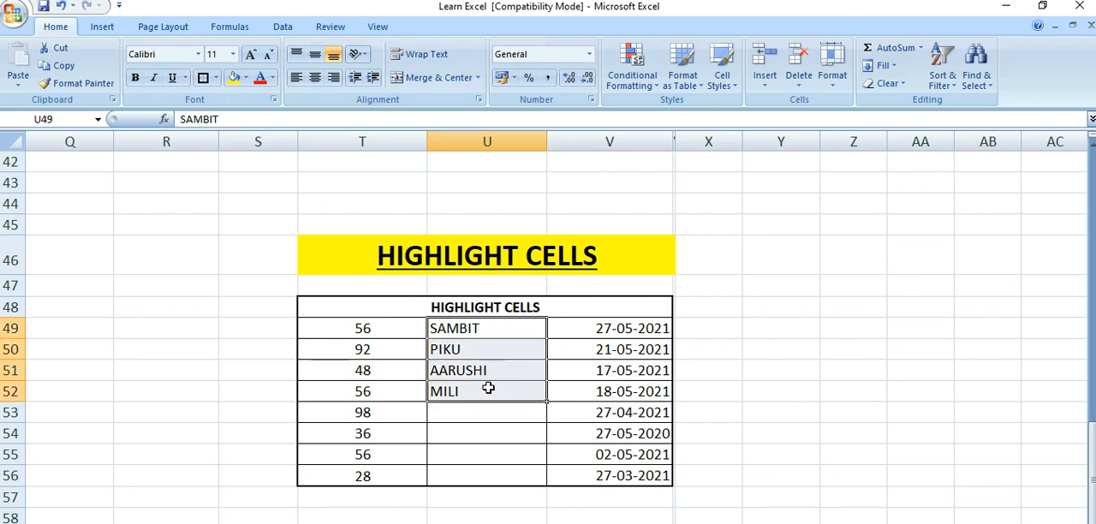
{"action": "left_click", "coordinate": [648, 89]}
{"action": "mouse_move", "coordinate": [693, 112]}
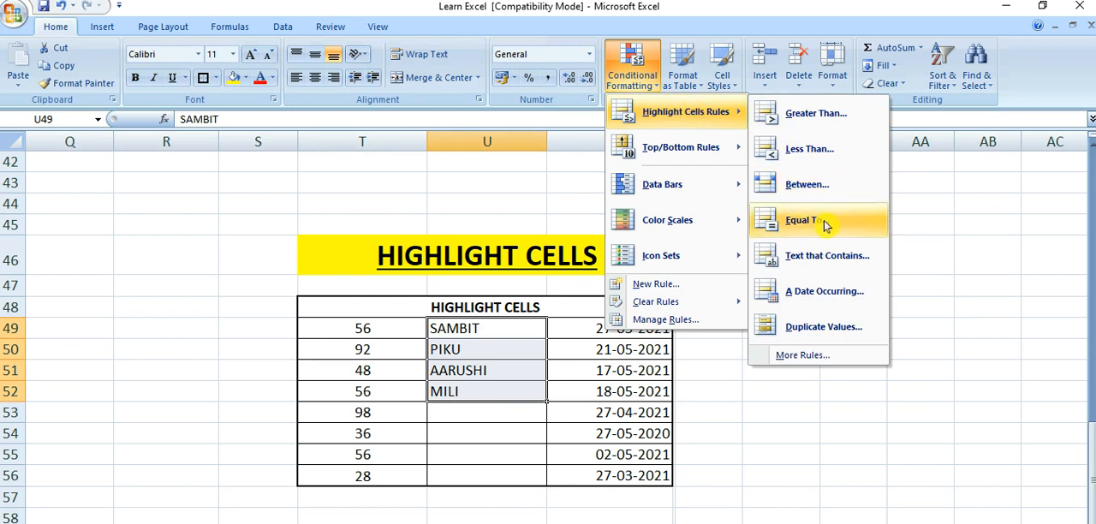
{"action": "left_click", "coordinate": [818, 256]}
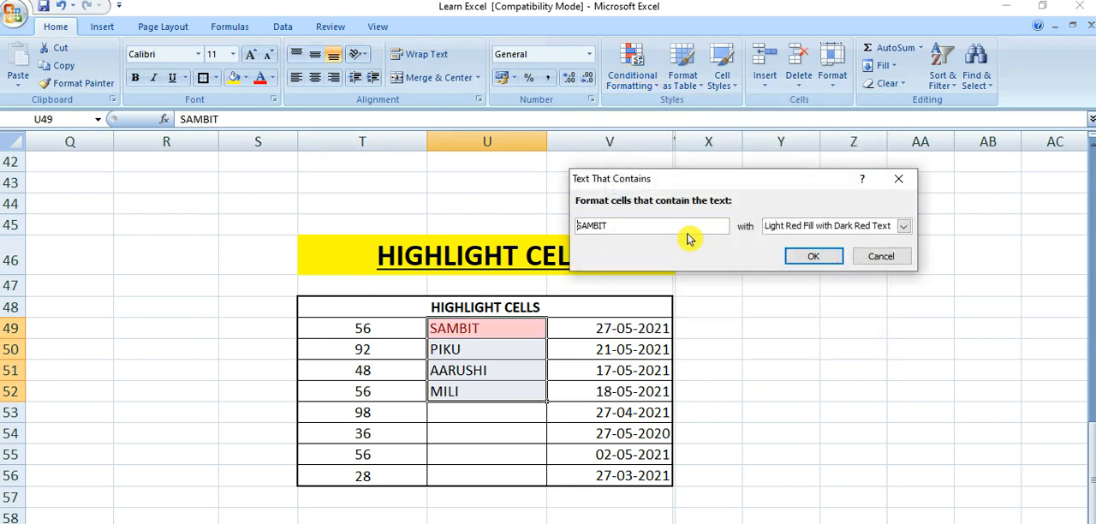
{"action": "left_click_drag", "start_coordinate": [651, 227], "coordinate": [550, 226]}
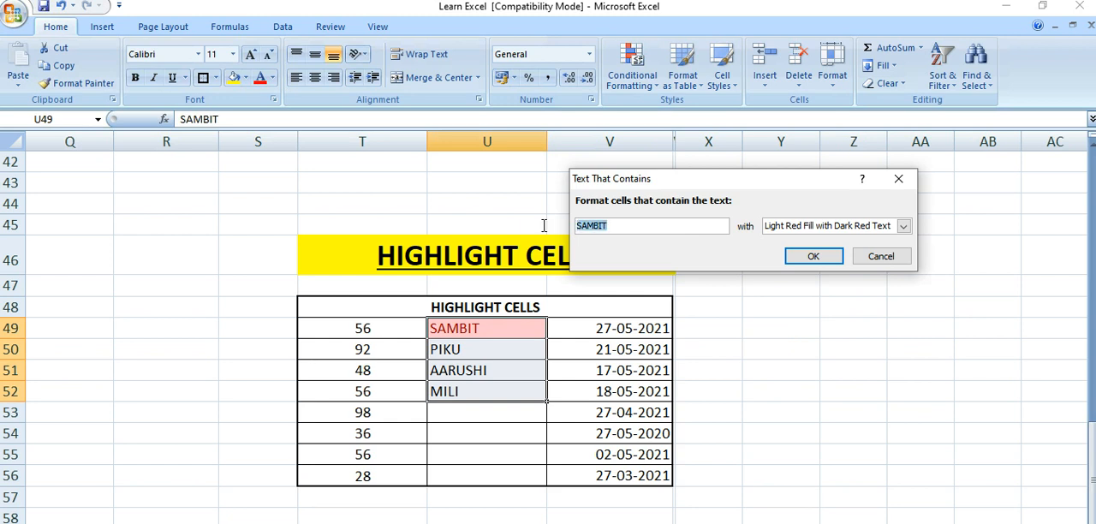
{"action": "type", "text": "PIKU"}
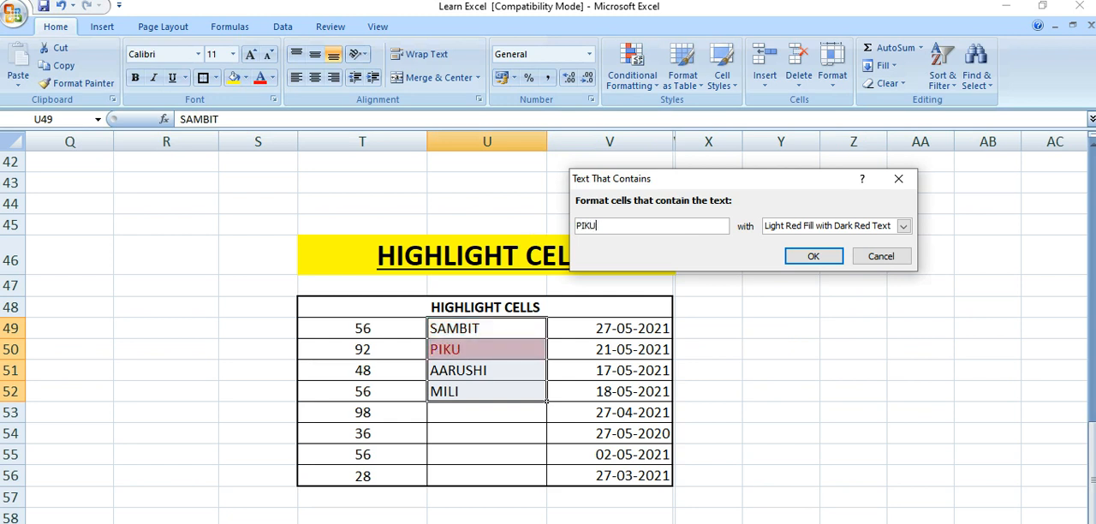
{"action": "left_click", "coordinate": [805, 256]}
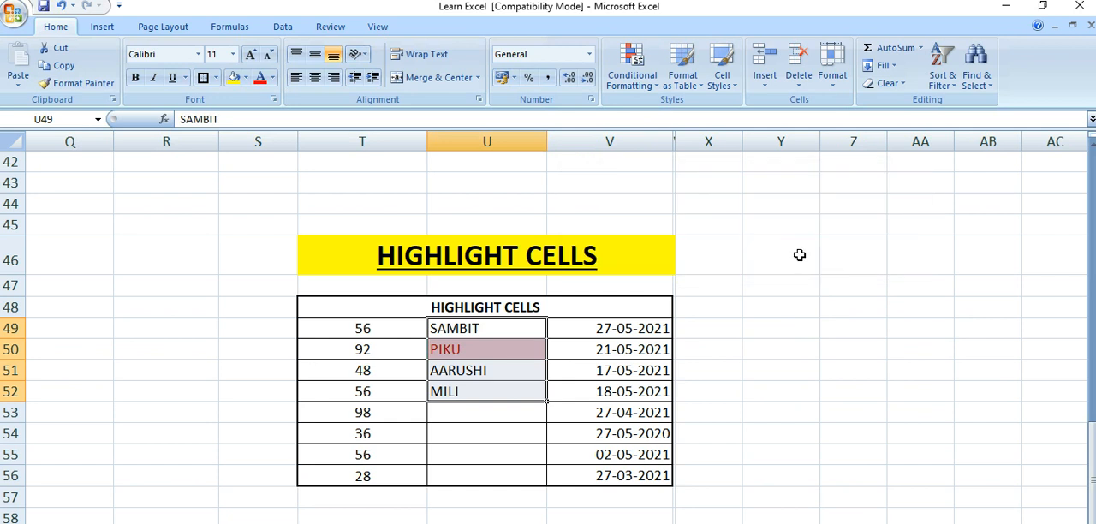
{"action": "left_click", "coordinate": [197, 430]}
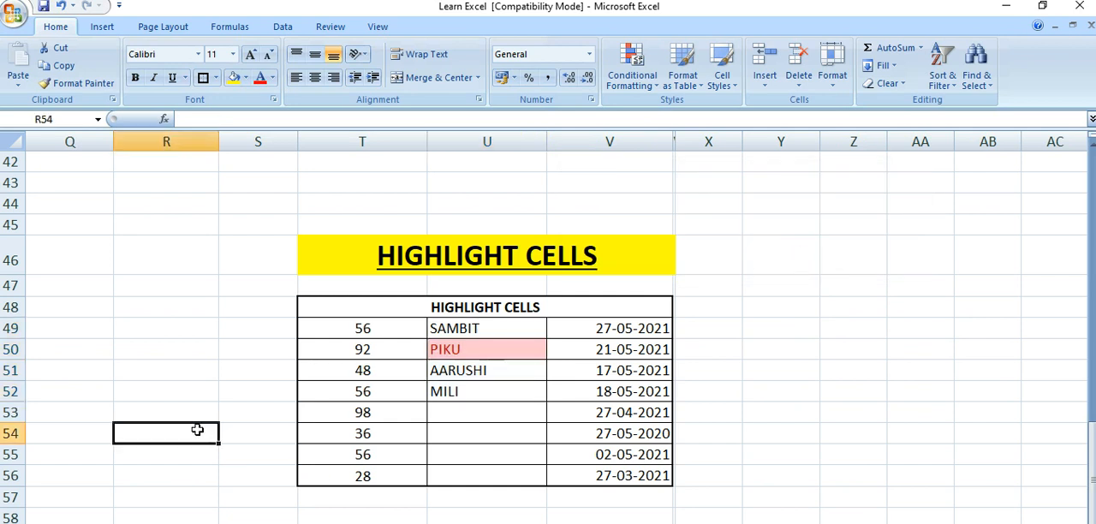
{"action": "left_click", "coordinate": [494, 353]}
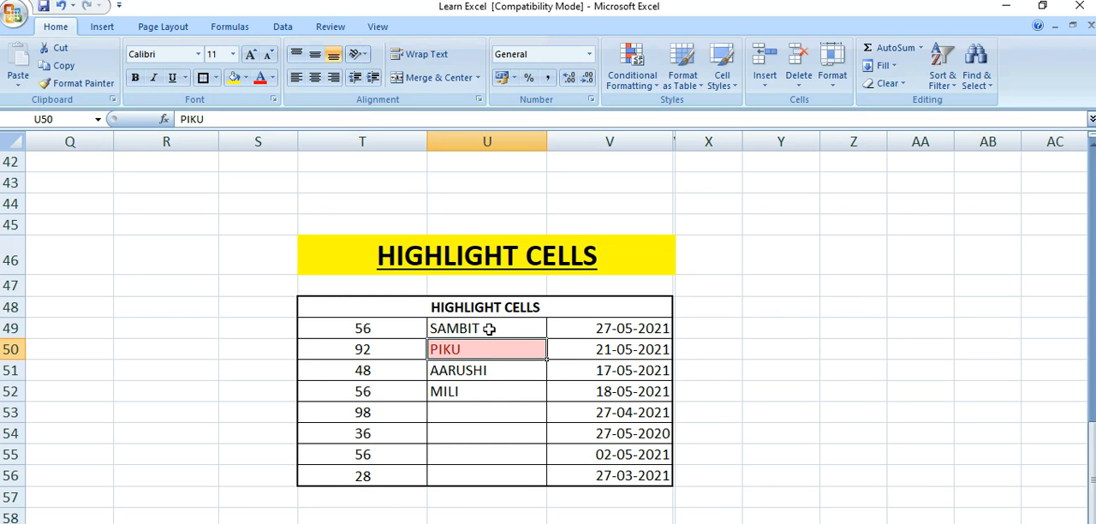
Clear the Text That Contains conditional formatting rule from the selected cells U49:U52 only
{"action": "left_click_drag", "start_coordinate": [489, 329], "coordinate": [484, 387]}
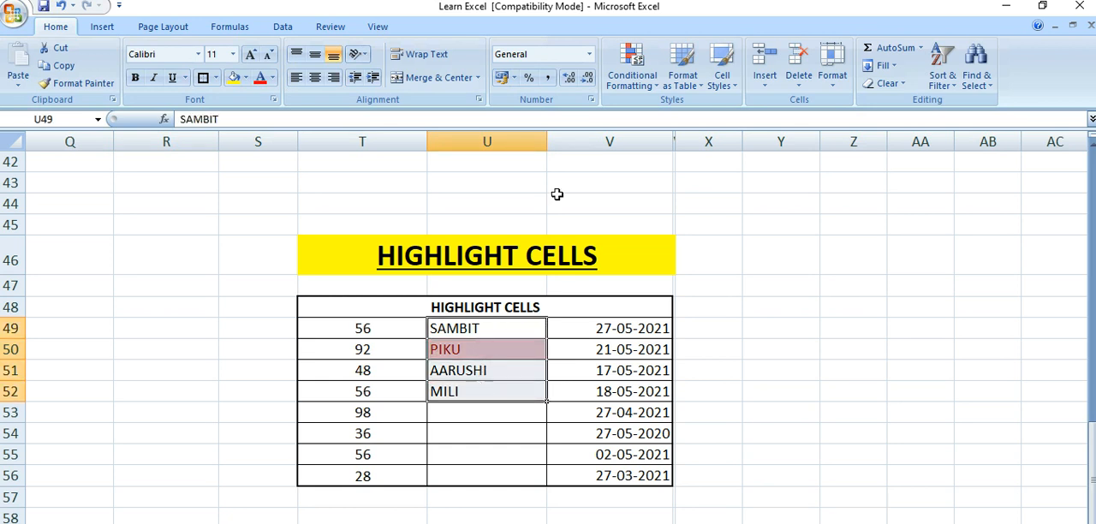
{"action": "left_click", "coordinate": [632, 61]}
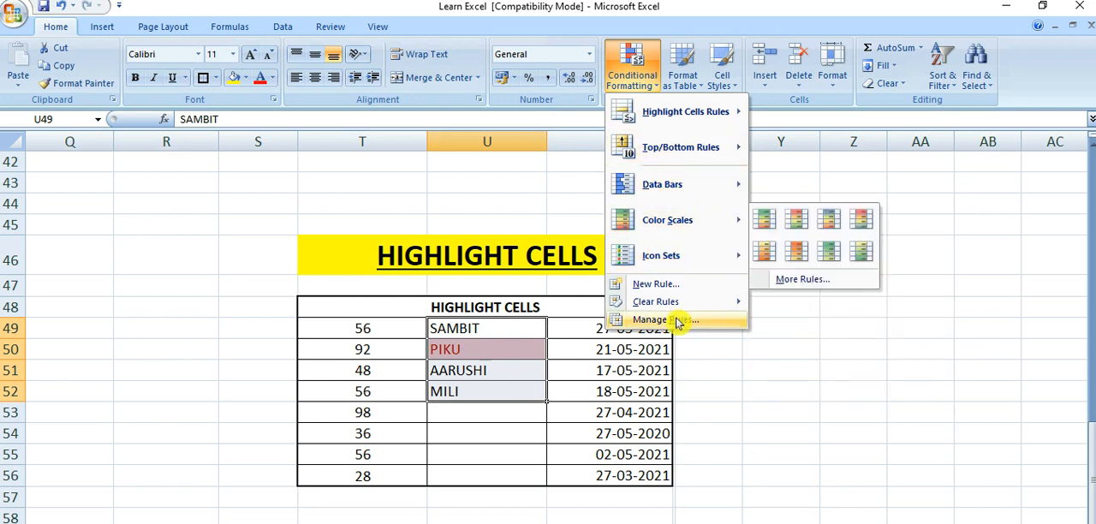
{"action": "mouse_move", "coordinate": [724, 304]}
{"action": "left_click", "coordinate": [767, 301]}
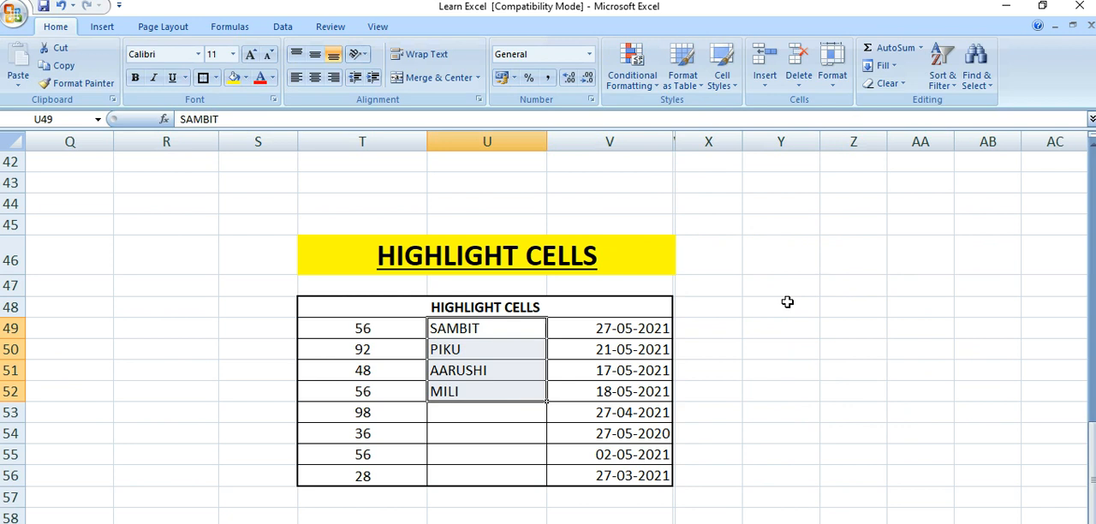
{"action": "left_click", "coordinate": [651, 77]}
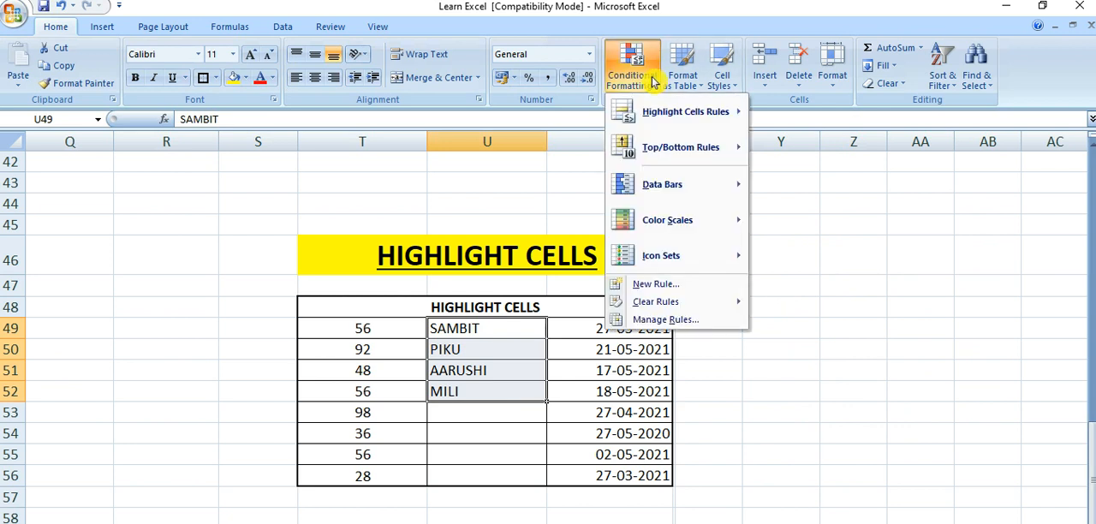
{"action": "mouse_move", "coordinate": [709, 114]}
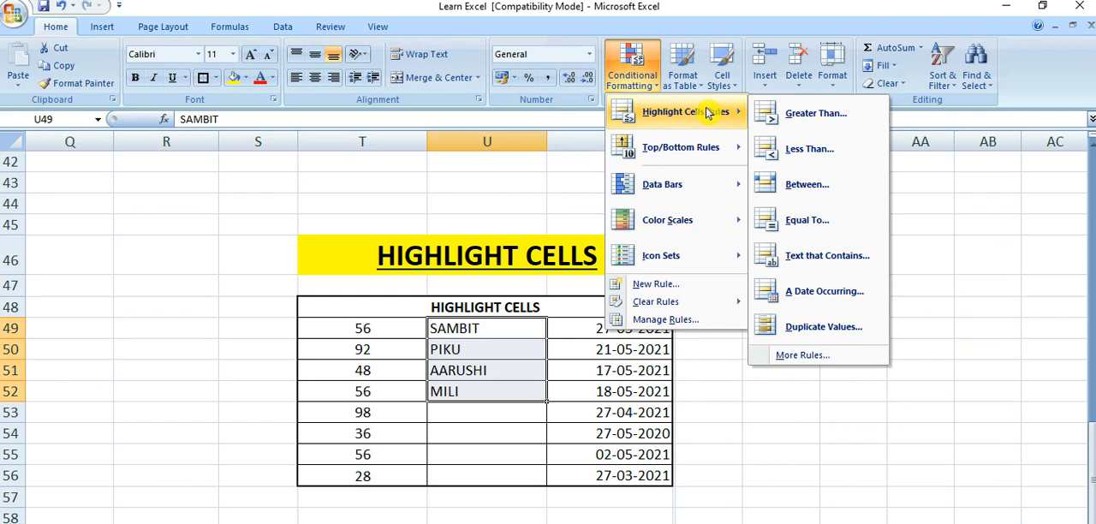
{"action": "left_click", "coordinate": [524, 345]}
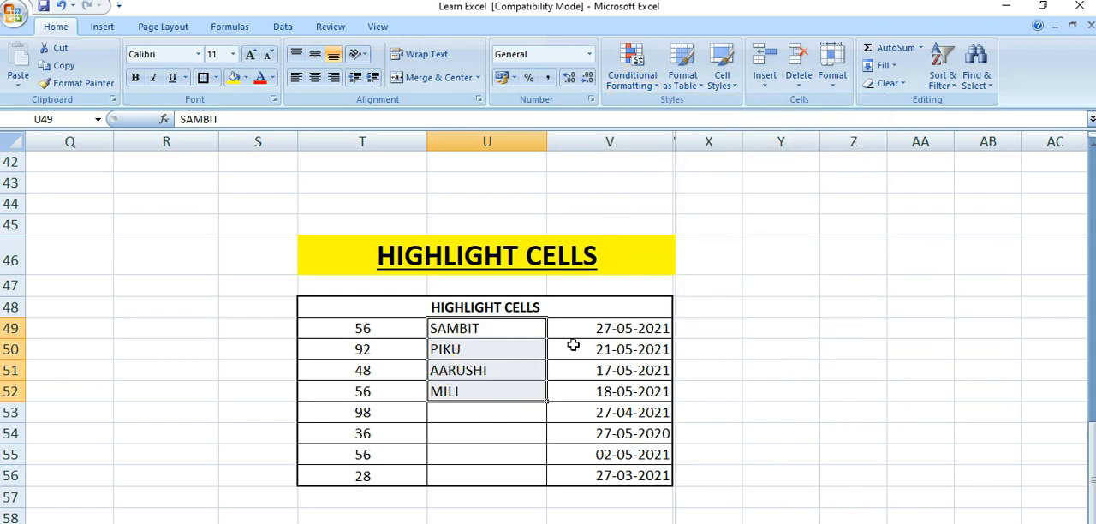
Examine the period options of the A Date Occurring rule for cells V49:V56 and close the rule without applying it
{"action": "left_click", "coordinate": [573, 345]}
{"action": "left_click_drag", "start_coordinate": [594, 328], "coordinate": [608, 476]}
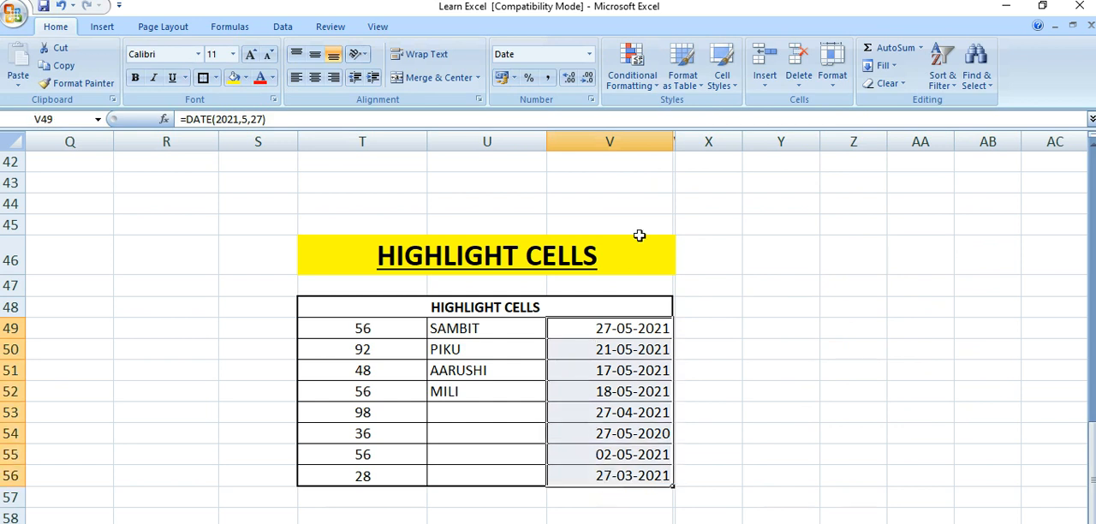
{"action": "left_click", "coordinate": [646, 86]}
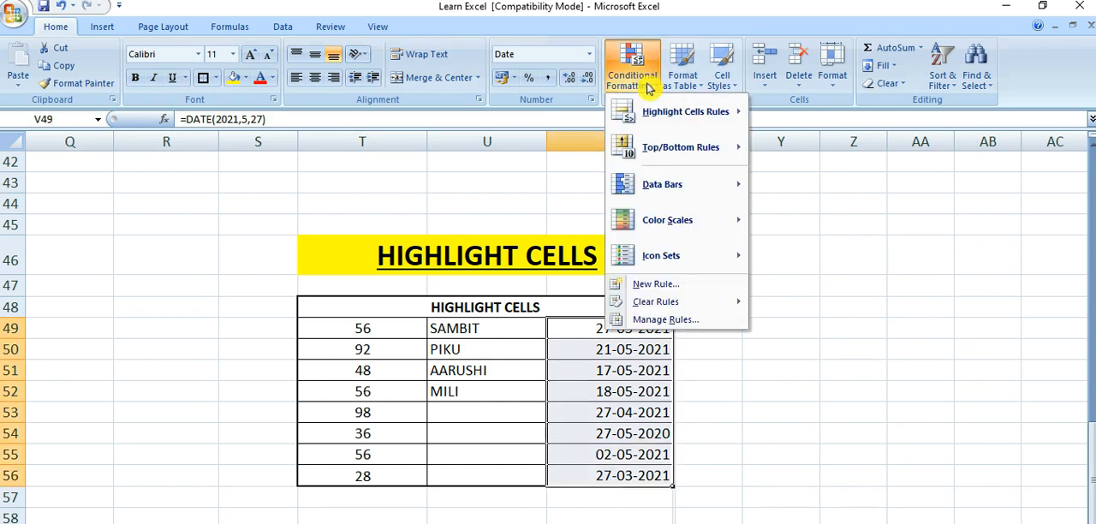
{"action": "mouse_move", "coordinate": [685, 113]}
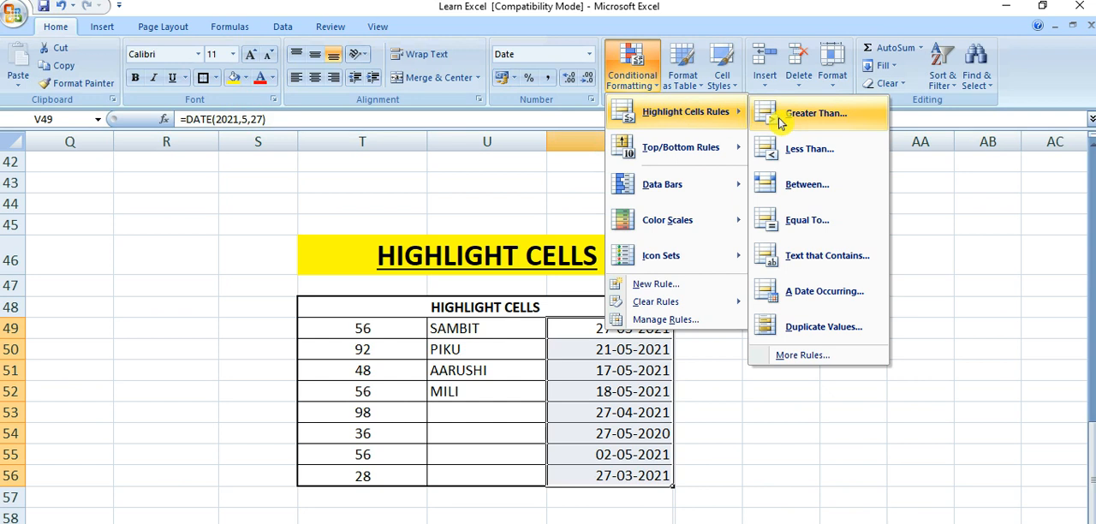
{"action": "left_click", "coordinate": [798, 291]}
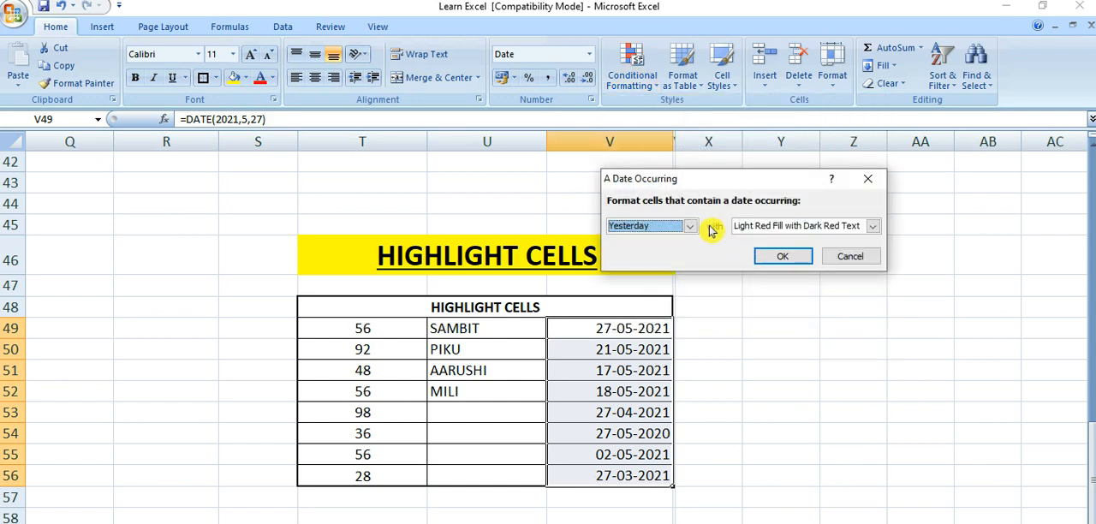
{"action": "left_click", "coordinate": [691, 226]}
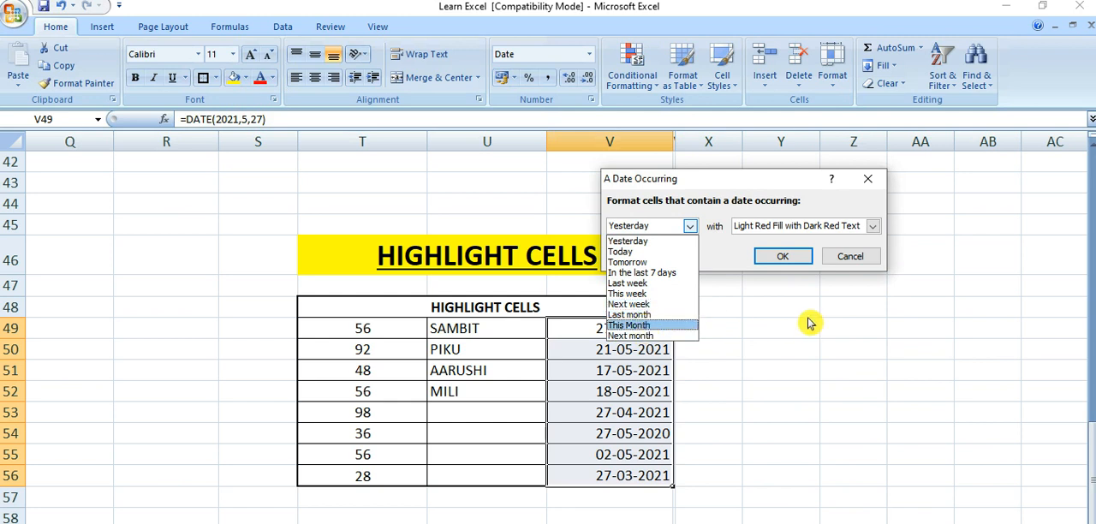
{"action": "left_click", "coordinate": [867, 191]}
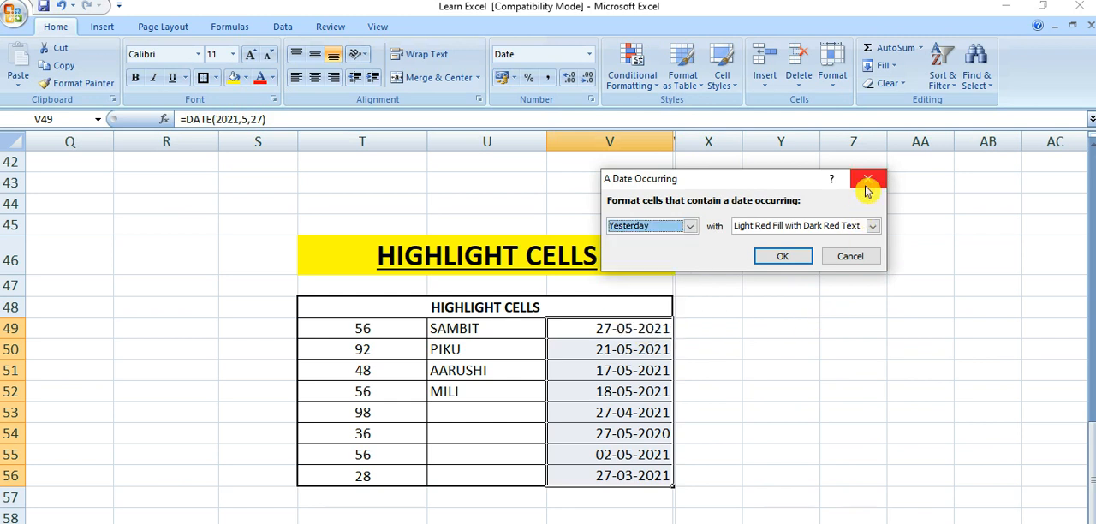
{"action": "left_click", "coordinate": [866, 191]}
Check the date formulas in cells V49 and V50 and set the year in V49's DATE formula to 2023
{"action": "left_click", "coordinate": [640, 330]}
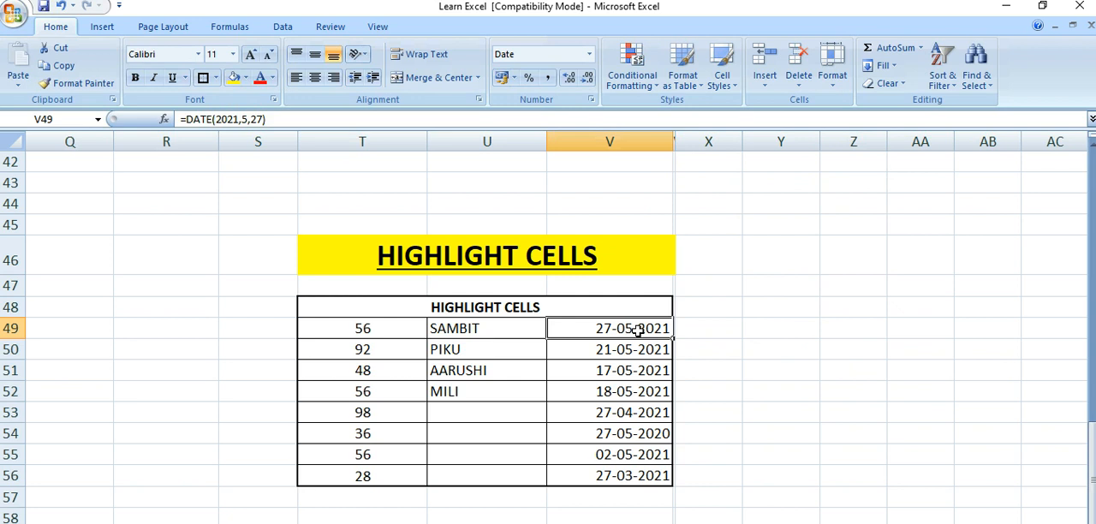
{"action": "left_click", "coordinate": [608, 345]}
{"action": "left_click", "coordinate": [608, 327]}
{"action": "left_click", "coordinate": [616, 345]}
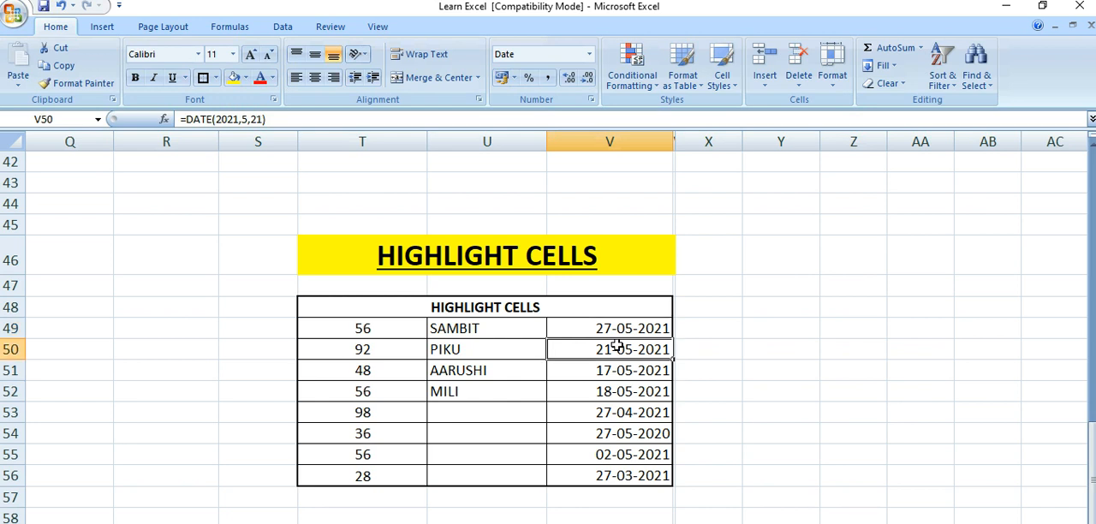
{"action": "left_click", "coordinate": [608, 327]}
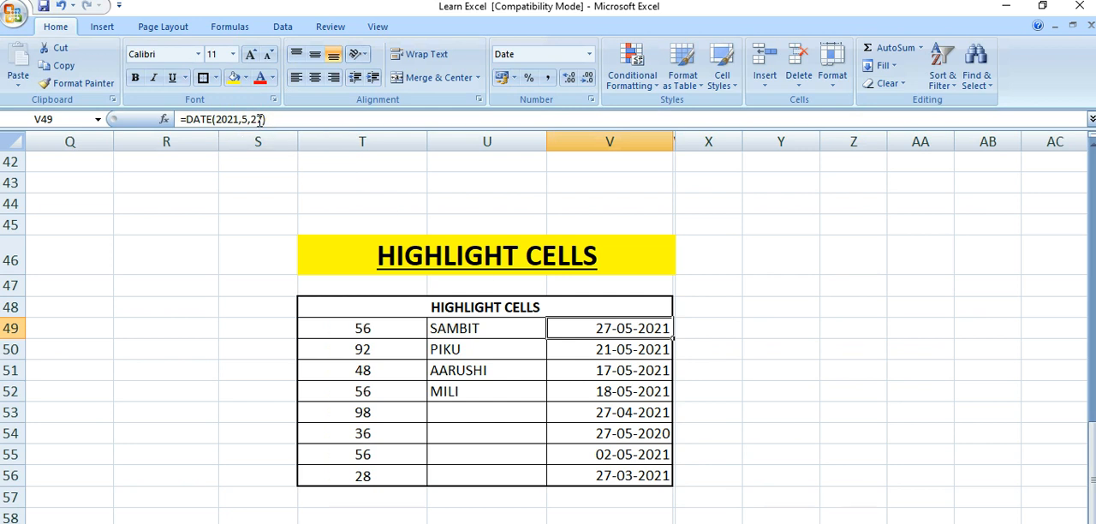
{"action": "left_click", "coordinate": [236, 119]}
{"action": "key", "text": "BackSpace"}
{"action": "type", "text": "3"}
{"action": "key", "text": "Return"}
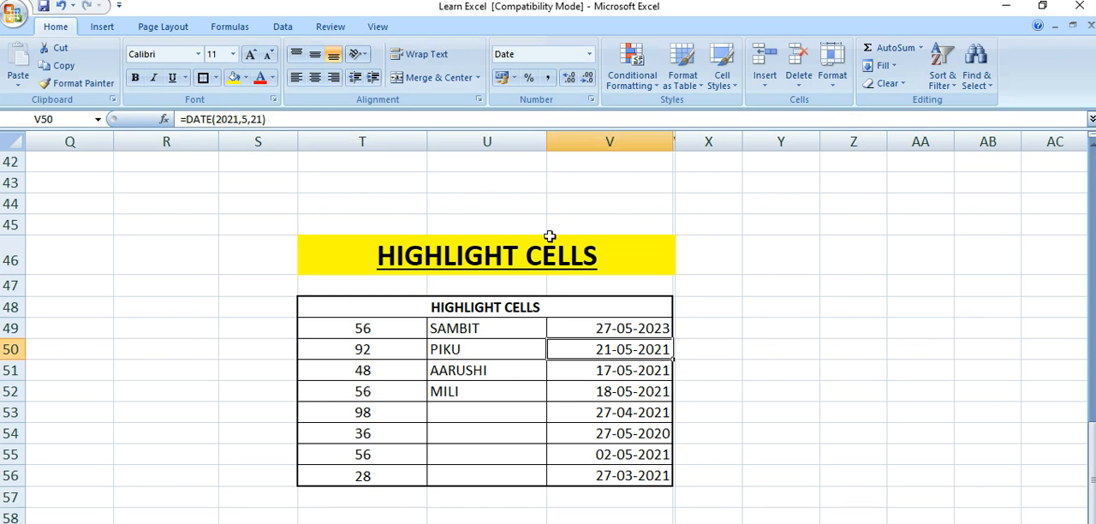
Set the year in the DATE formula of cell V50 to 2023
{"action": "left_click", "coordinate": [237, 120]}
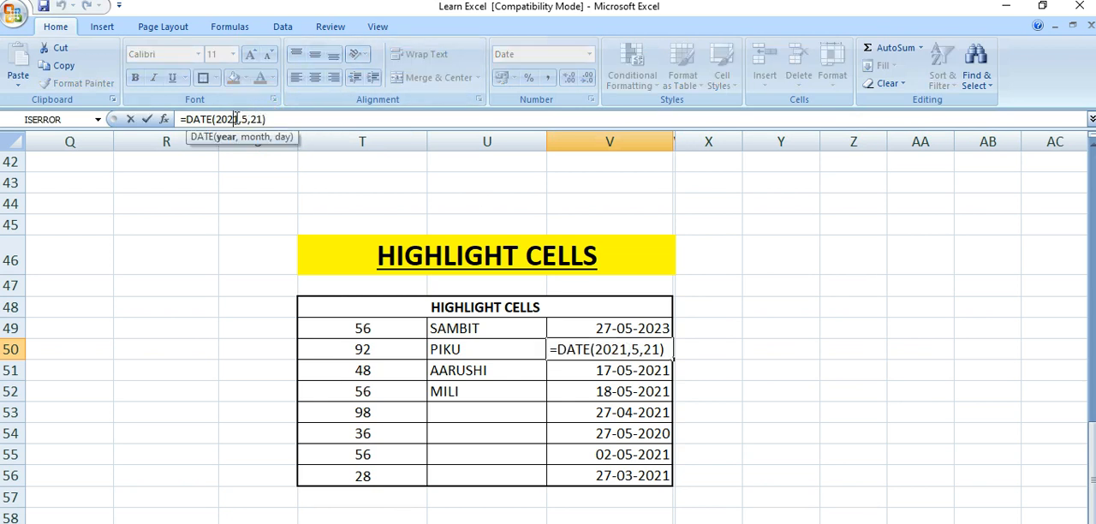
{"action": "key", "text": "BackSpace"}
{"action": "type", "text": "3"}
{"action": "key", "text": "Return"}
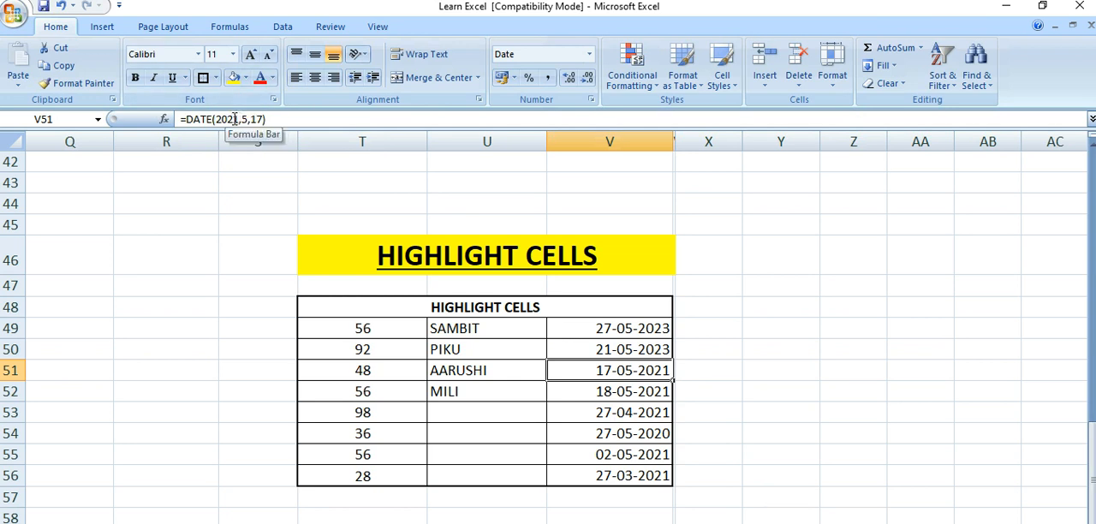
Try to change the year of the date in cell V51 to 2023
{"action": "type", "text": "3"}
{"action": "key", "text": "Return"}
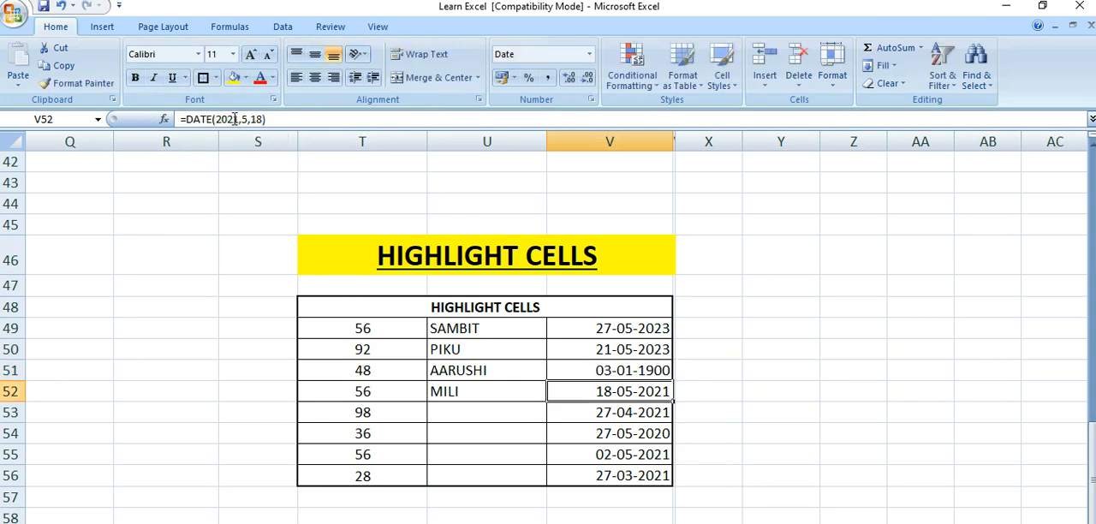
{"action": "left_click", "coordinate": [946, 522]}
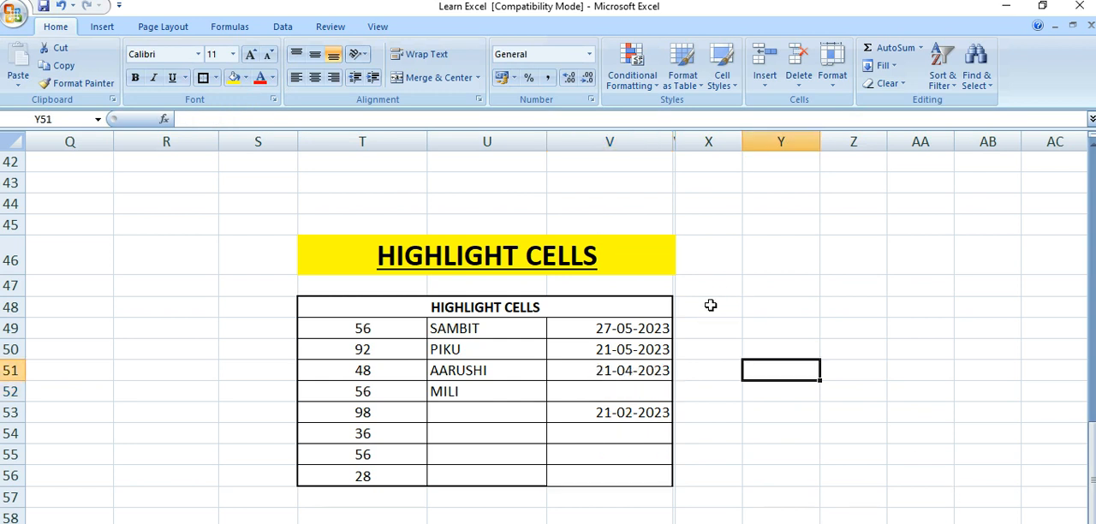
Highlight dates occurring last month in cells V49:V53 using Light Red Fill with Dark Red Text and check cell V53's date formula
{"action": "left_click", "coordinate": [627, 329]}
{"action": "left_click_drag", "start_coordinate": [627, 329], "coordinate": [629, 412]}
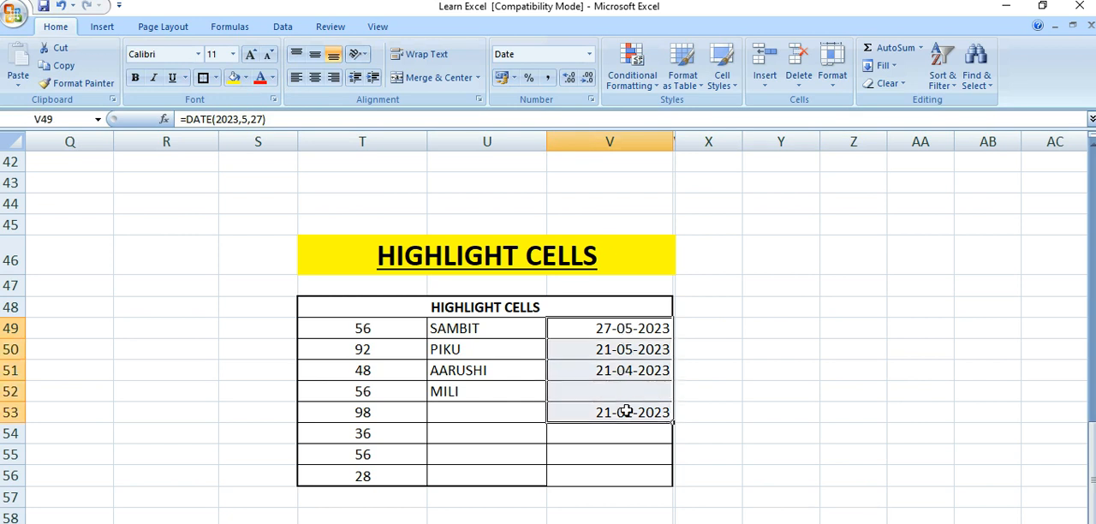
{"action": "left_click", "coordinate": [641, 79]}
{"action": "mouse_move", "coordinate": [679, 110]}
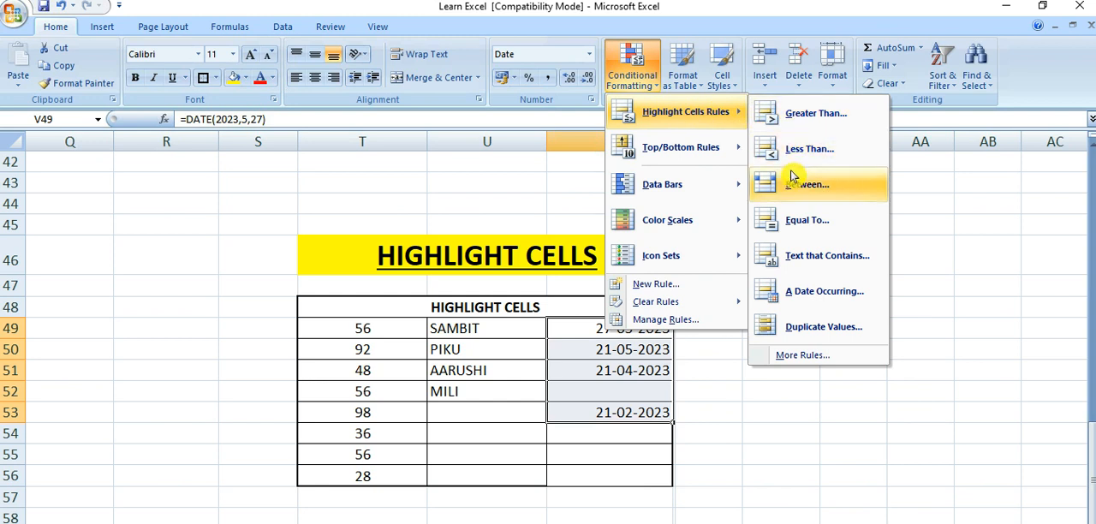
{"action": "left_click", "coordinate": [803, 291]}
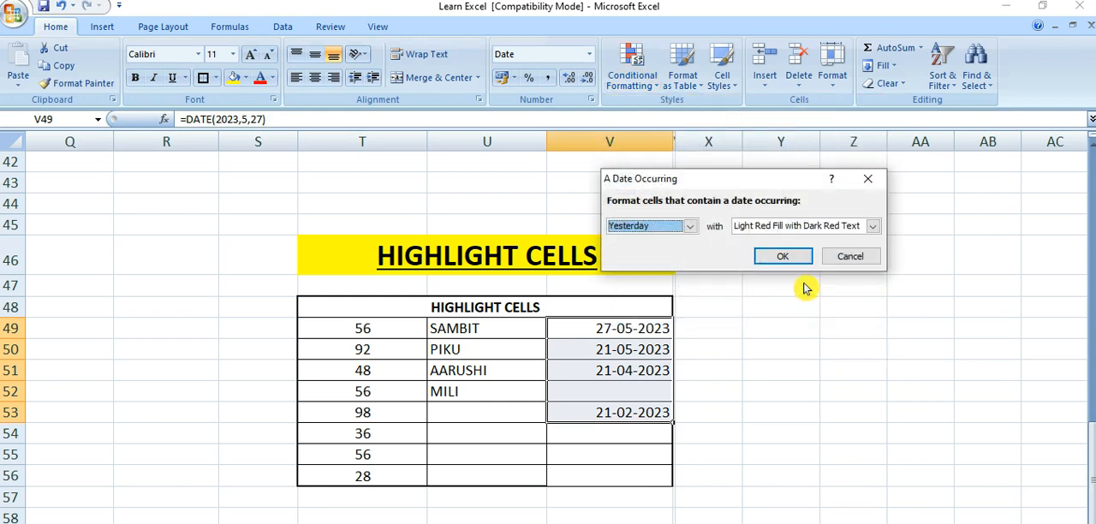
{"action": "left_click", "coordinate": [692, 227]}
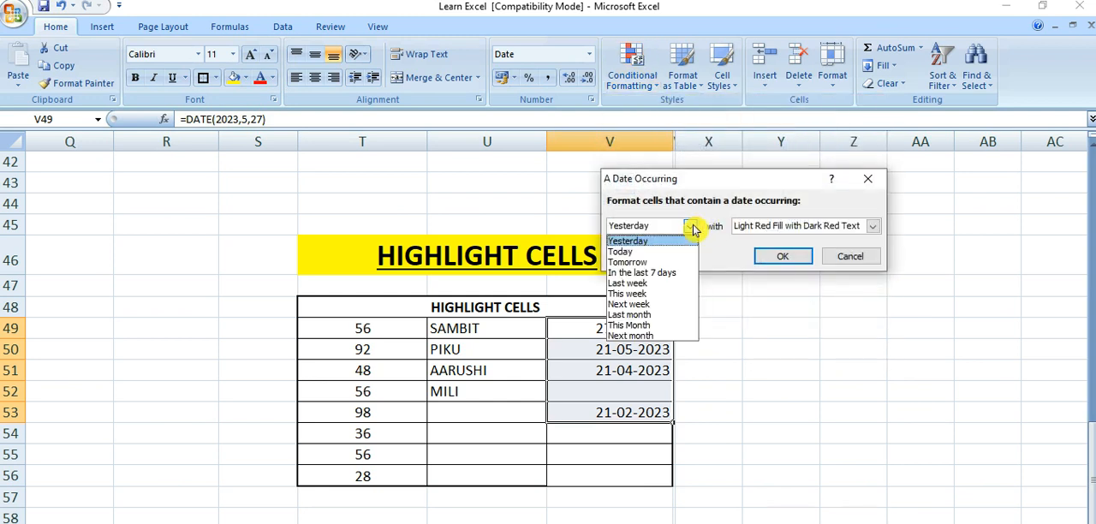
{"action": "left_click", "coordinate": [652, 315]}
{"action": "left_click", "coordinate": [803, 261]}
{"action": "left_click", "coordinate": [743, 400]}
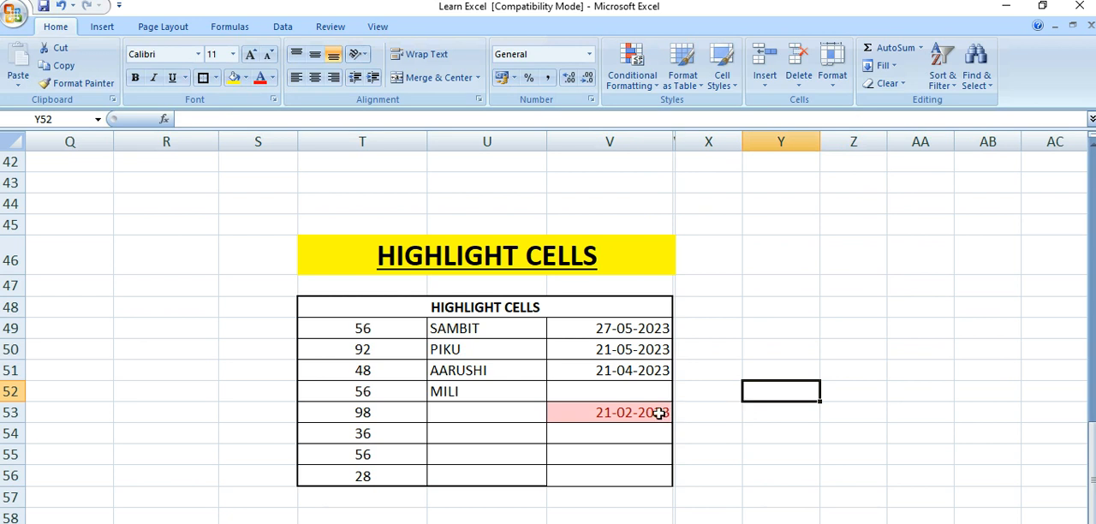
{"action": "left_click", "coordinate": [628, 412]}
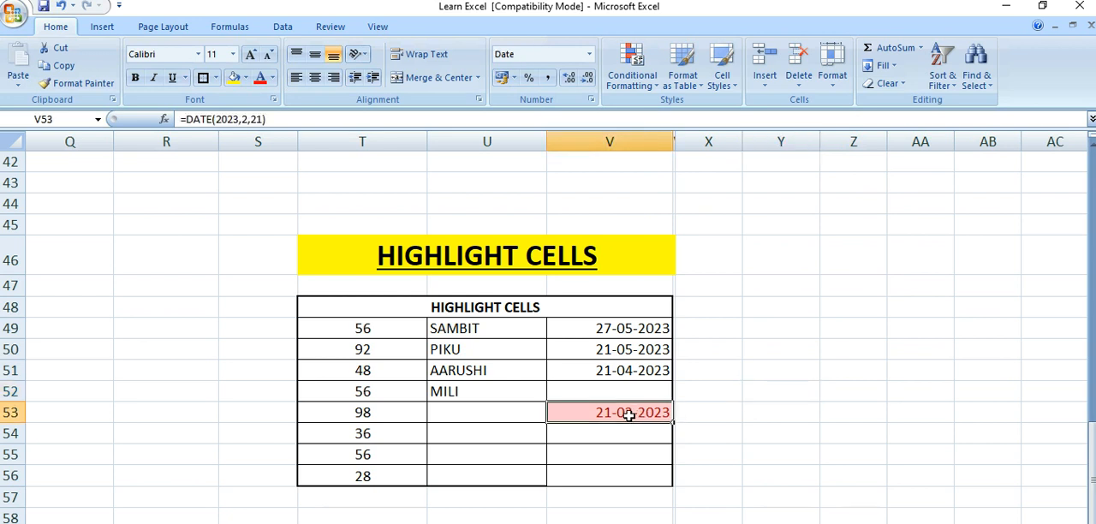
{"action": "left_click", "coordinate": [716, 412]}
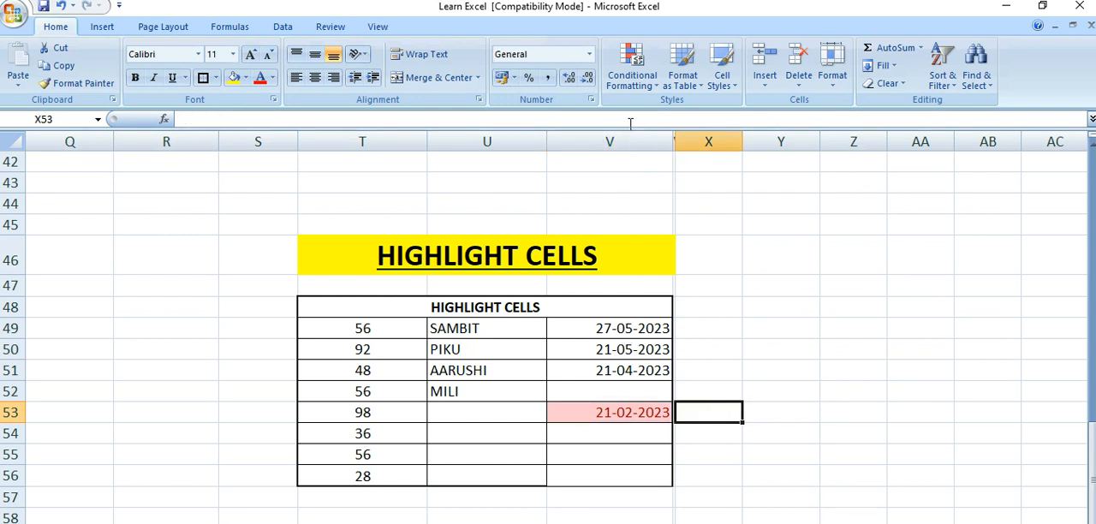
{"action": "left_click", "coordinate": [638, 82]}
{"action": "mouse_move", "coordinate": [665, 112]}
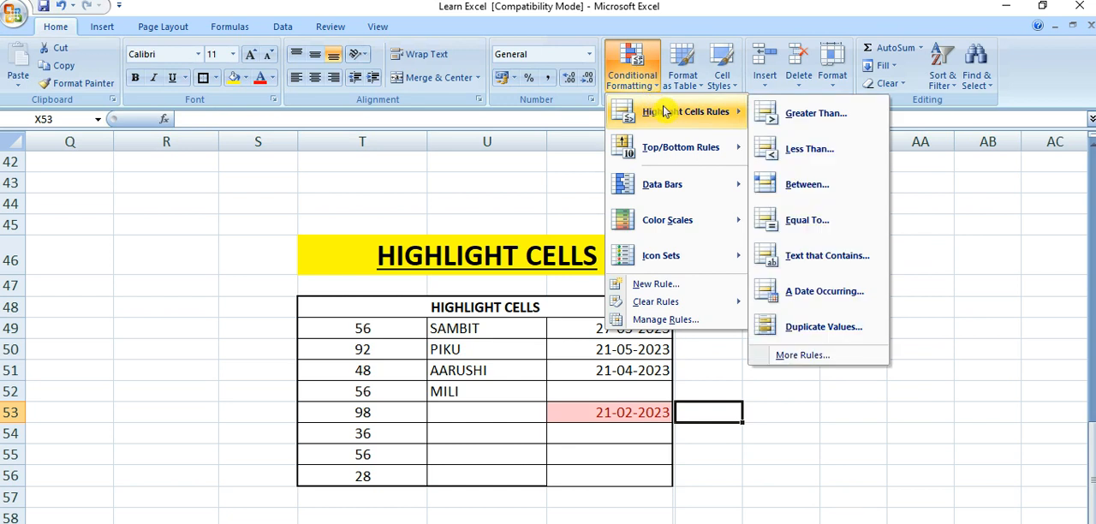
{"action": "left_click", "coordinate": [484, 199]}
{"action": "left_click", "coordinate": [520, 199]}
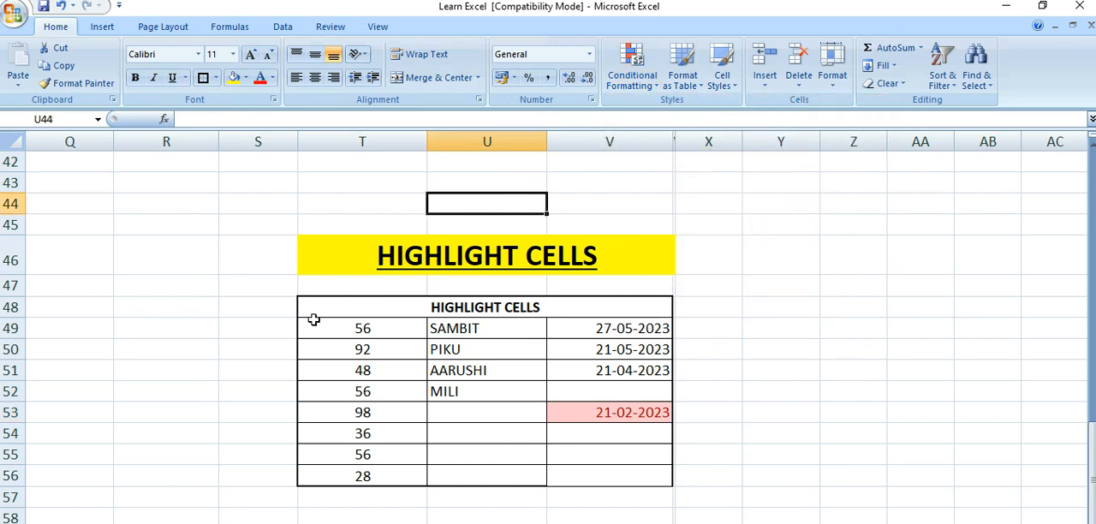
Highlight duplicate values in cells T49:T56 using Yellow Fill with Dark Yellow Text
{"action": "left_click_drag", "start_coordinate": [341, 328], "coordinate": [362, 475]}
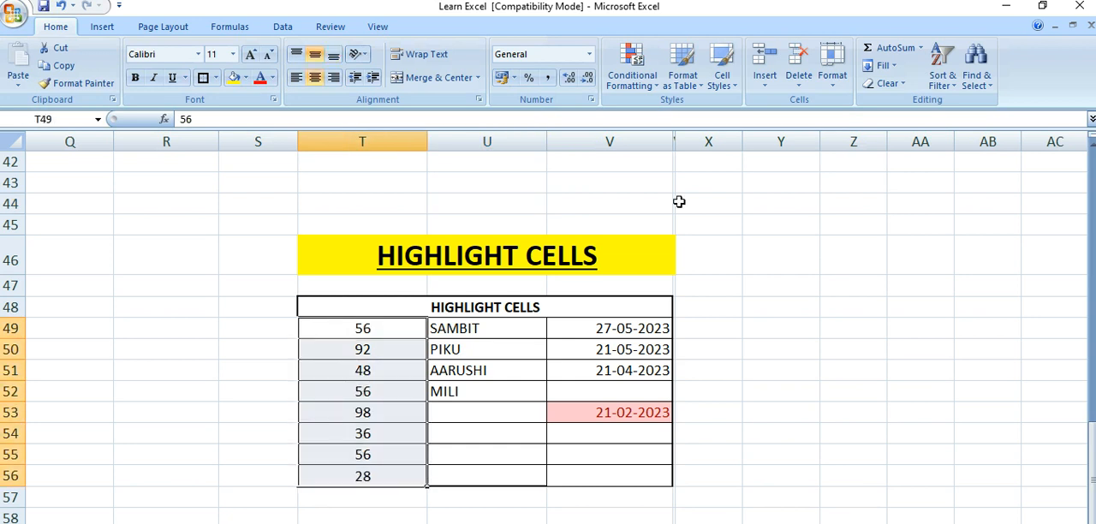
{"action": "left_click", "coordinate": [635, 77]}
{"action": "mouse_move", "coordinate": [672, 111]}
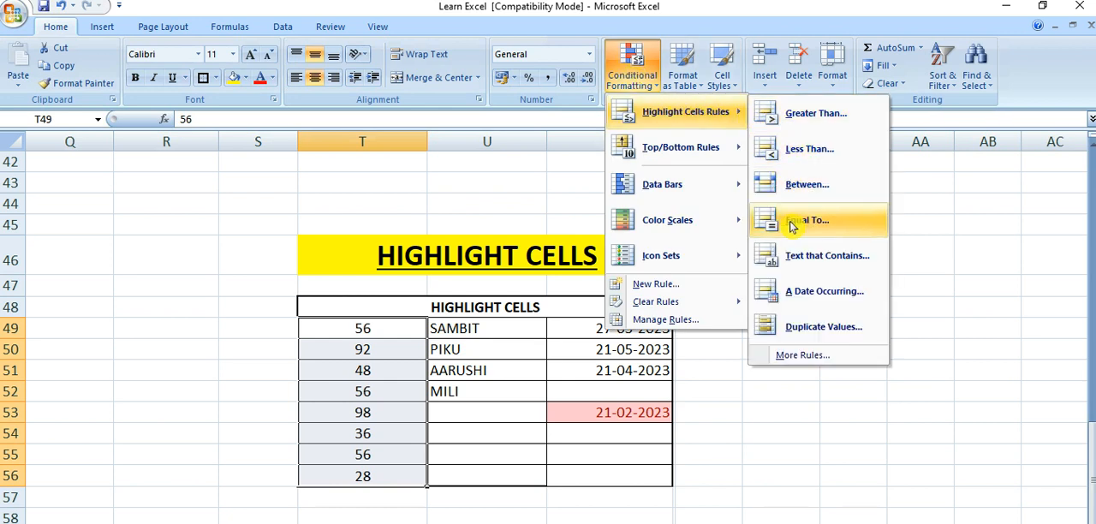
{"action": "left_click", "coordinate": [798, 329]}
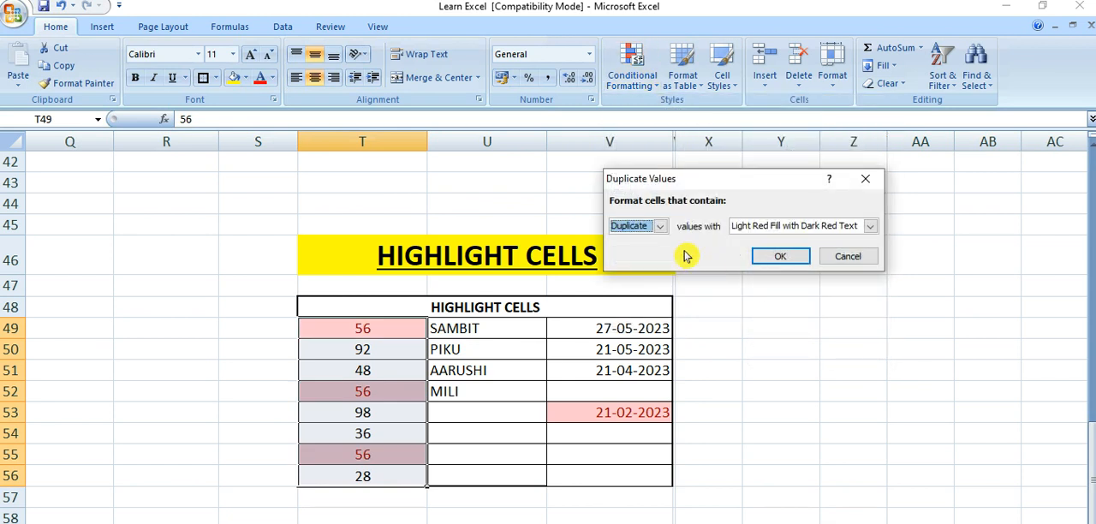
{"action": "left_click", "coordinate": [871, 230]}
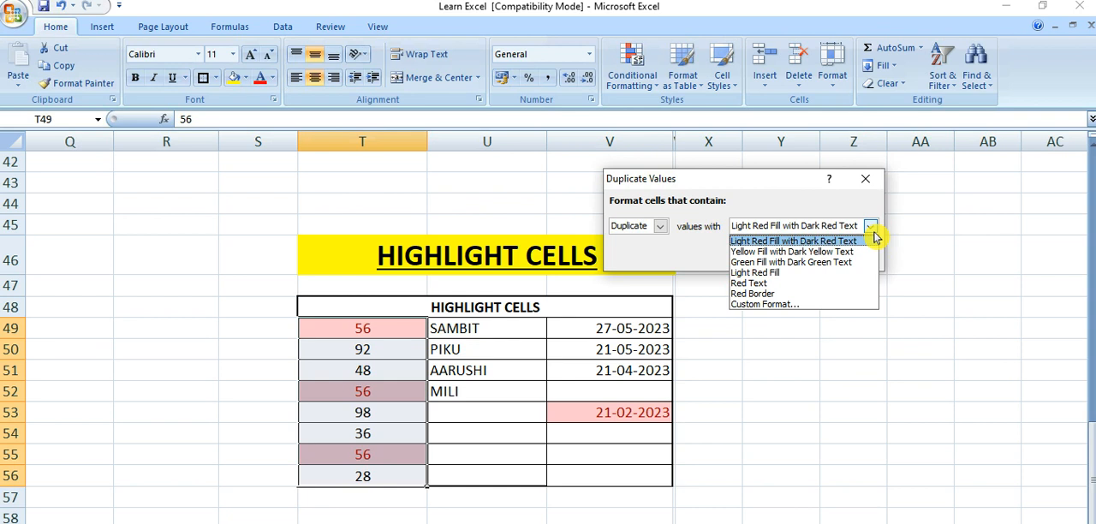
{"action": "left_click", "coordinate": [805, 253]}
{"action": "left_click", "coordinate": [781, 259]}
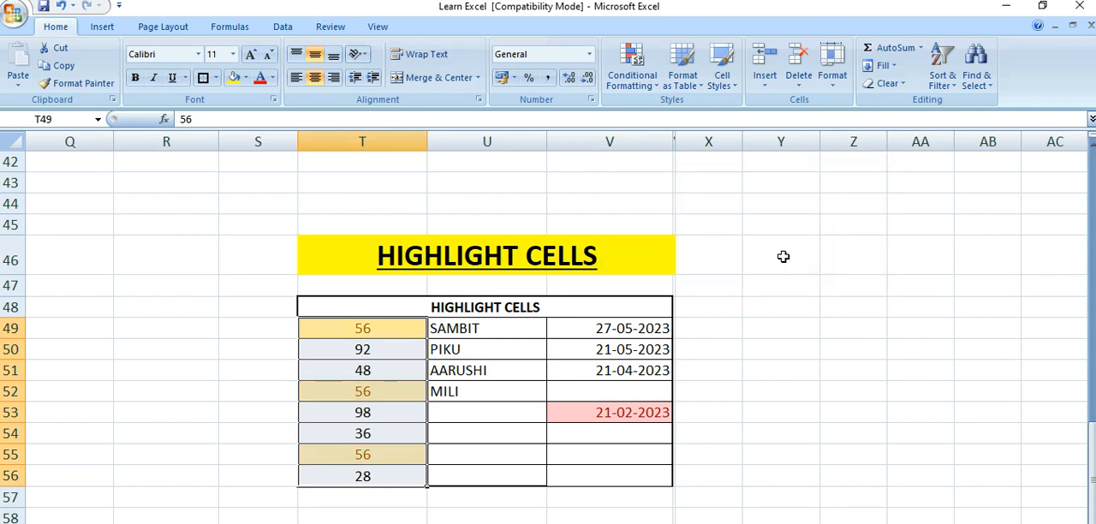
{"action": "left_click", "coordinate": [224, 378]}
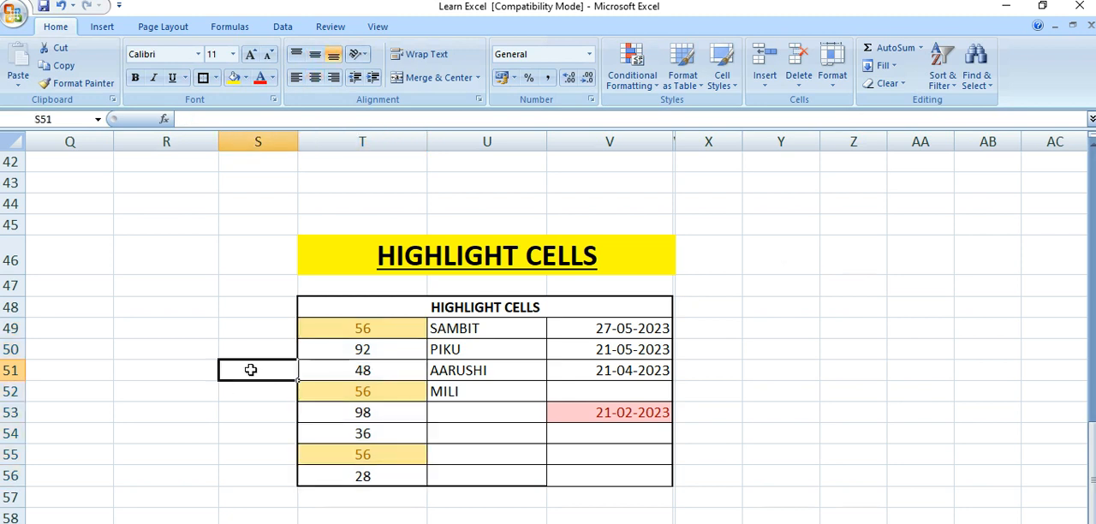
Go through the numbers in cells T49 to T55 one by one to examine which values repeat
{"action": "left_click", "coordinate": [336, 328]}
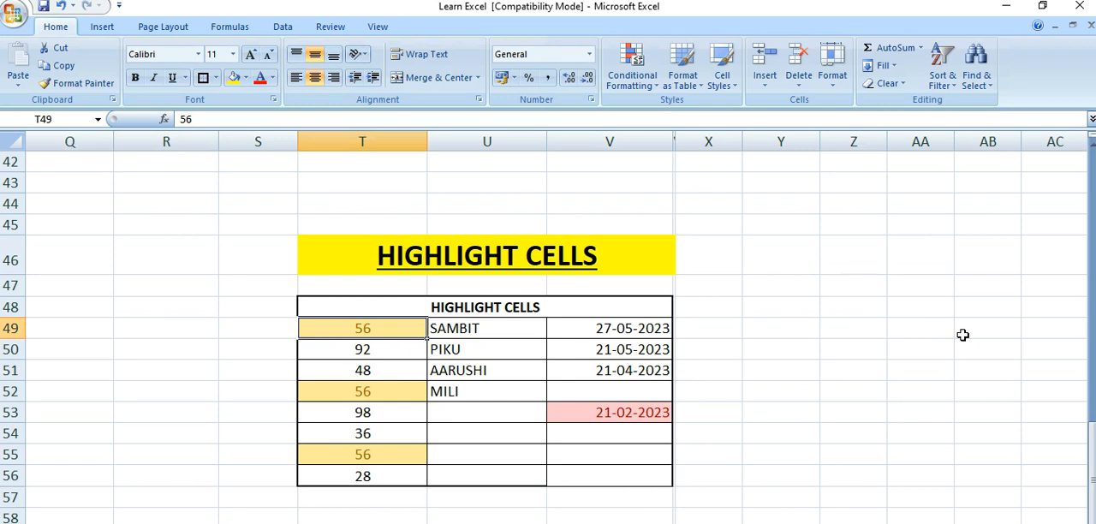
{"action": "key", "text": "Down"}
{"action": "key", "text": "Down"}
{"action": "key", "text": "Down"}
{"action": "key", "text": "Down"}
{"action": "key", "text": "Down"}
{"action": "key", "text": "Down"}
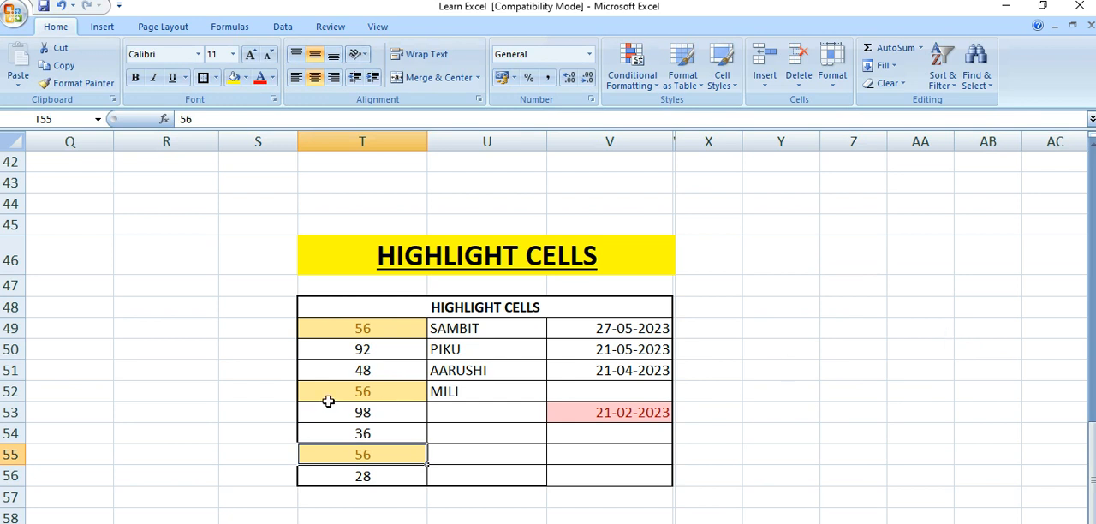
{"action": "left_click", "coordinate": [257, 392]}
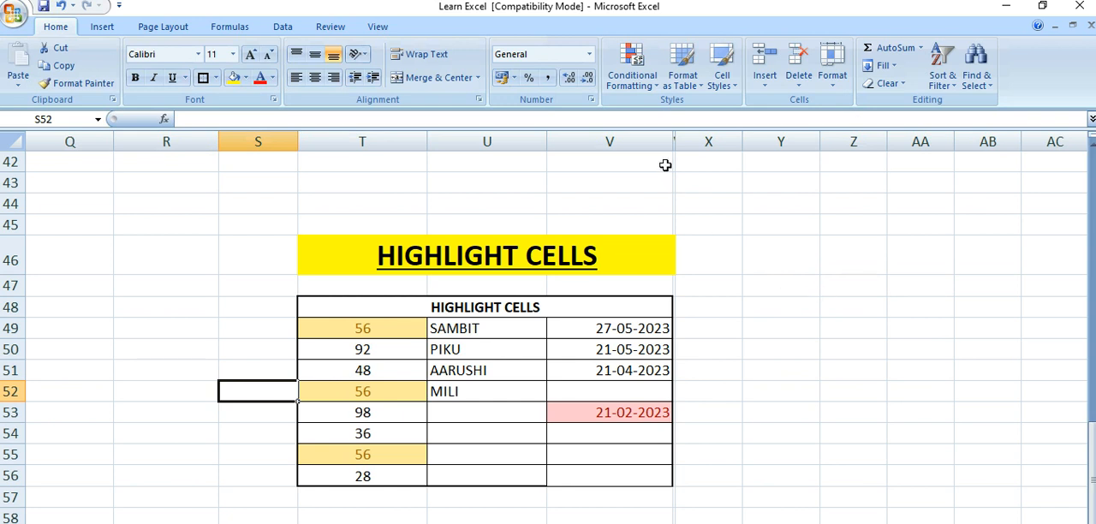
{"action": "left_click", "coordinate": [644, 86]}
{"action": "mouse_move", "coordinate": [672, 117]}
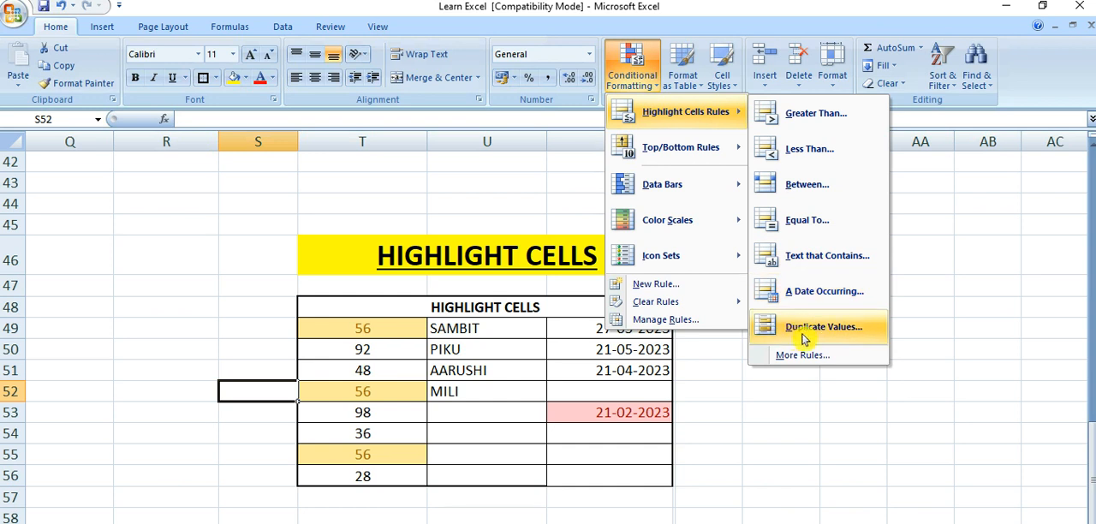
{"action": "left_click", "coordinate": [977, 363]}
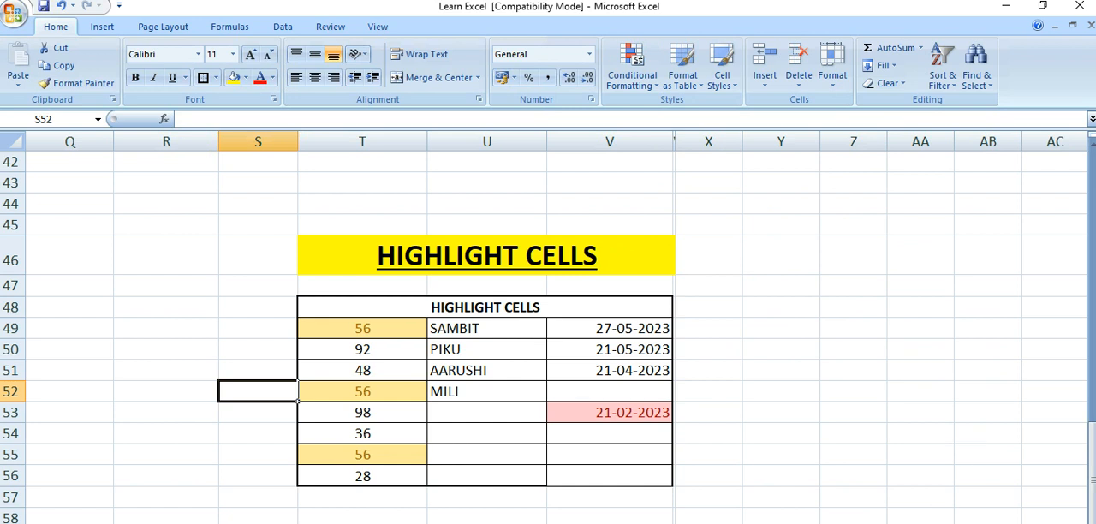